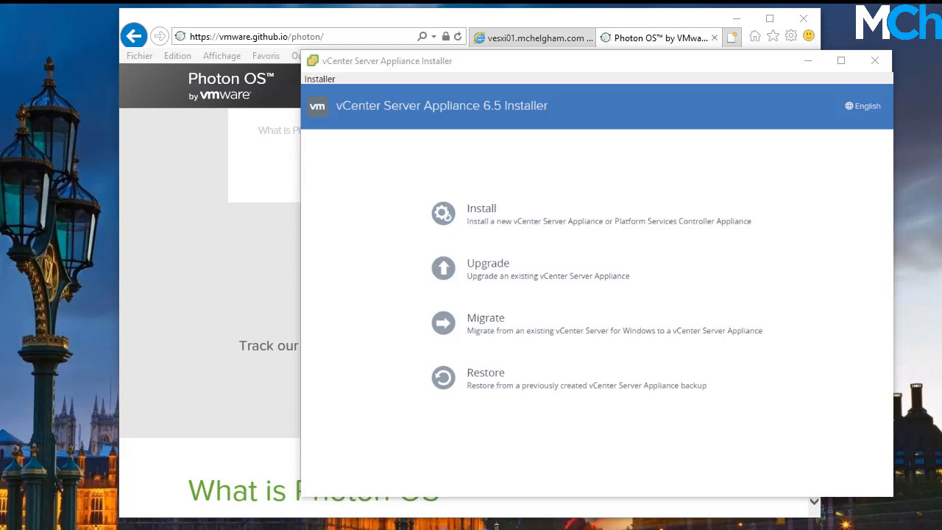
Bring the VMware Photon OS project page in the browser to the front
left_click(227, 394)
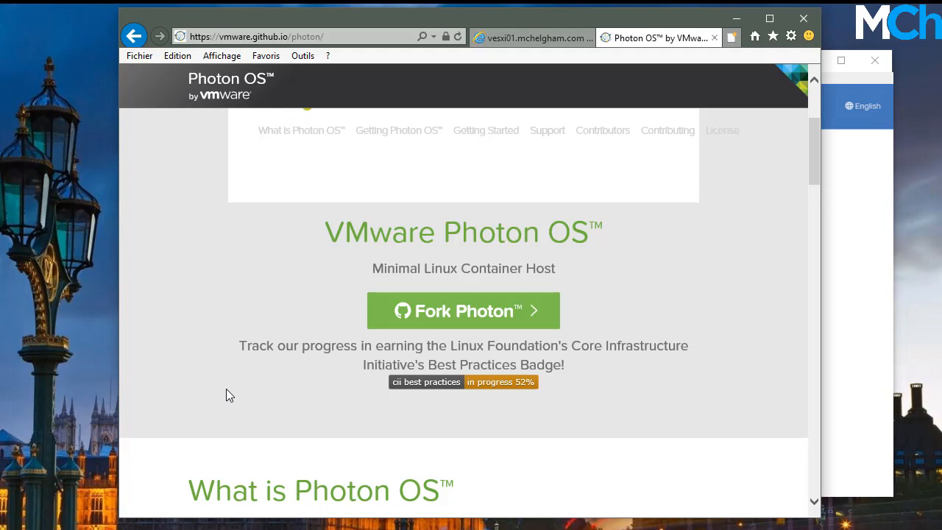
scroll(226, 388, "down", 3)
scroll(229, 388, "down", 1)
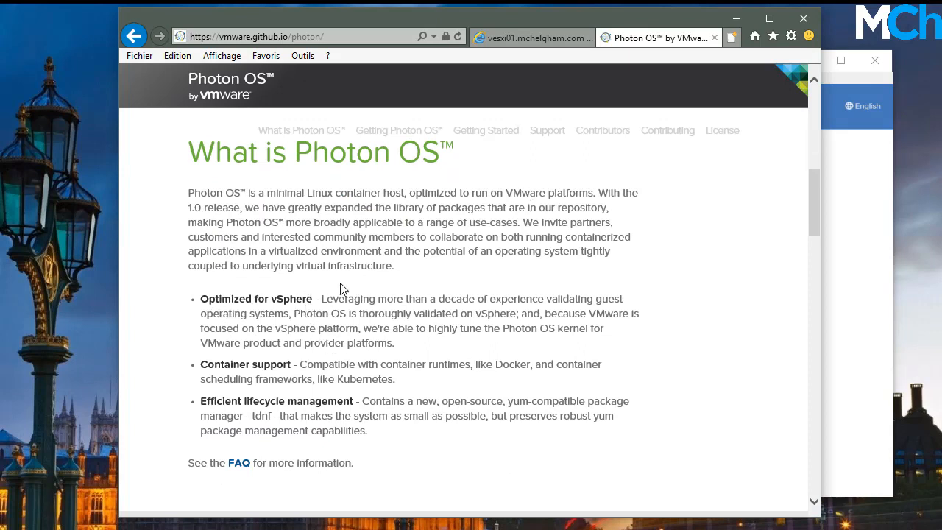
double_click(293, 302)
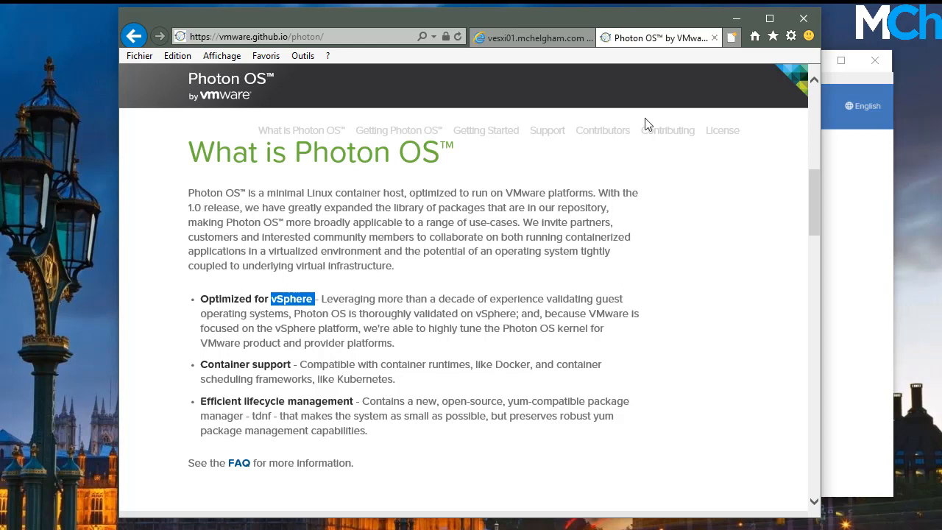
left_click(859, 163)
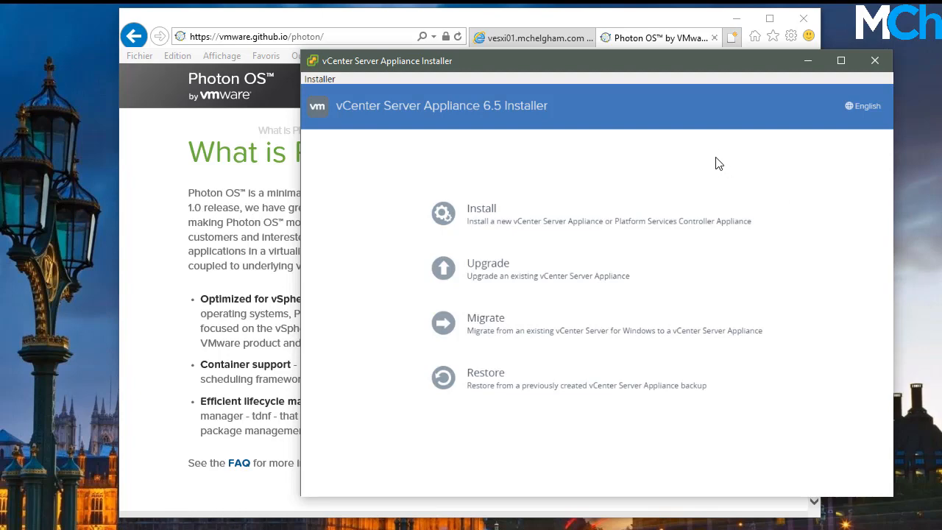
left_click(237, 258)
scroll(580, 246, "down", 2)
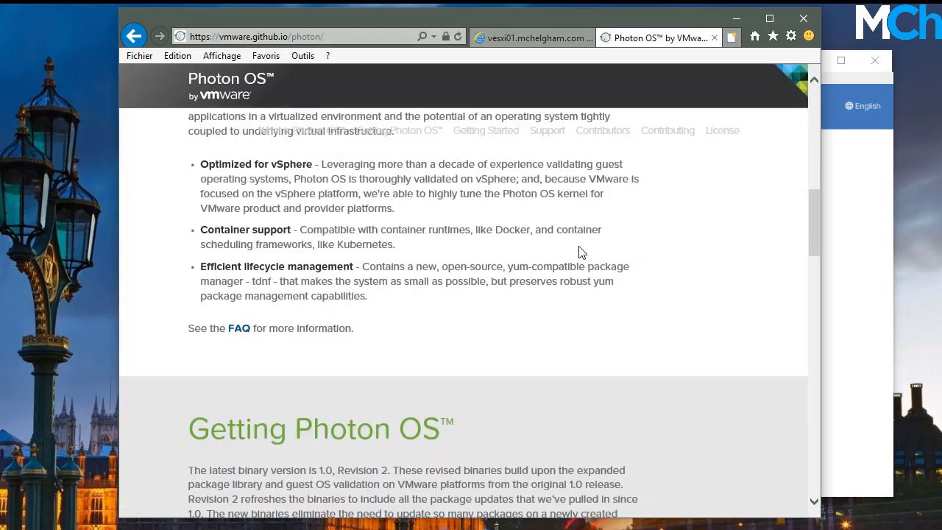
scroll(580, 245, "up", 6)
scroll(580, 245, "up", 3)
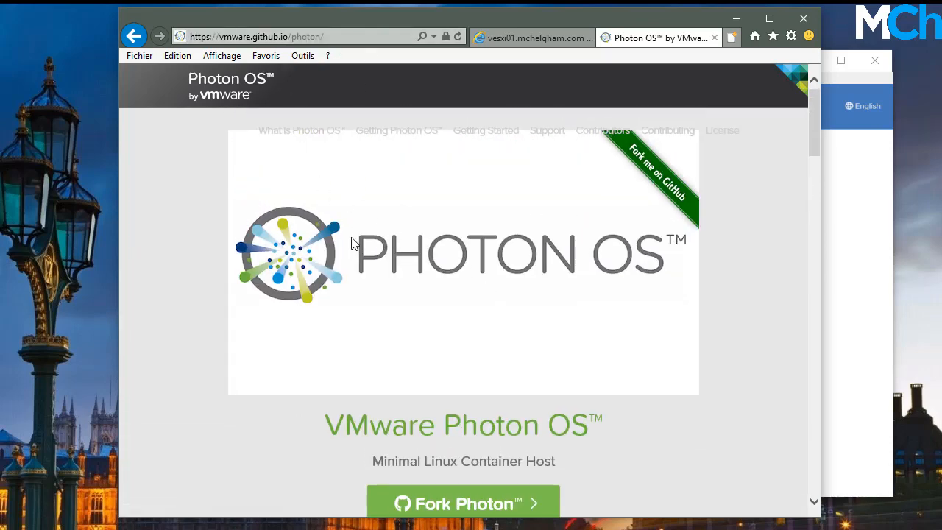
scroll(321, 277, "down", 8)
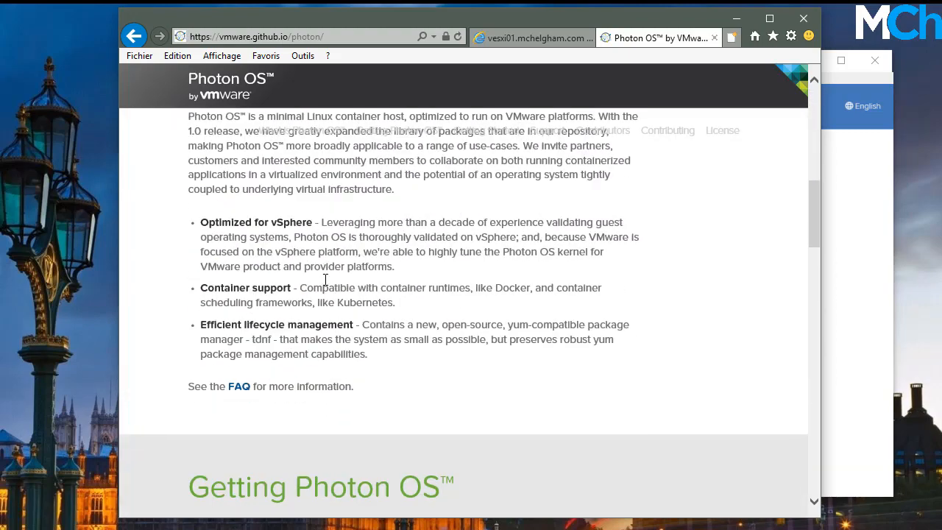
scroll(325, 279, "up", 8)
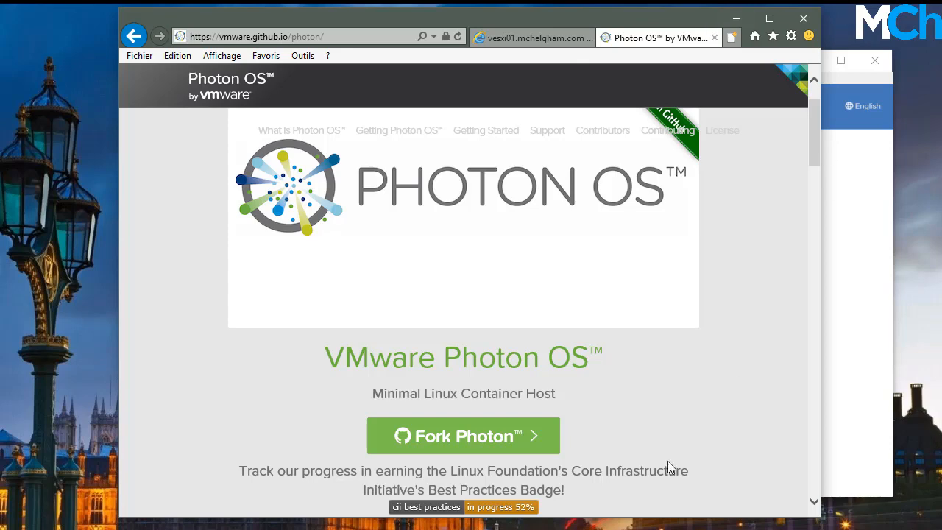
key("alt+Tab")
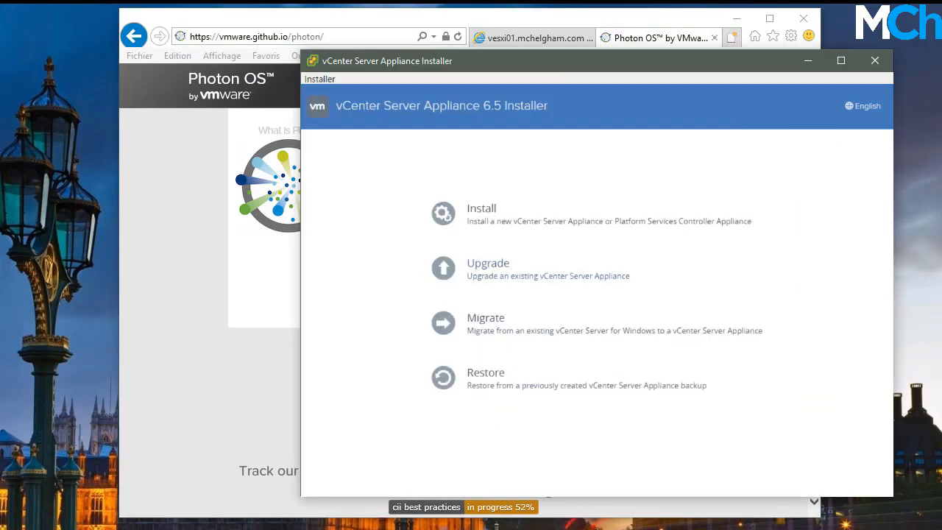
Check the vESXI01 console in Workstation, then show the vesxi01 ESXi host page in the browser
key("alt+Tab")
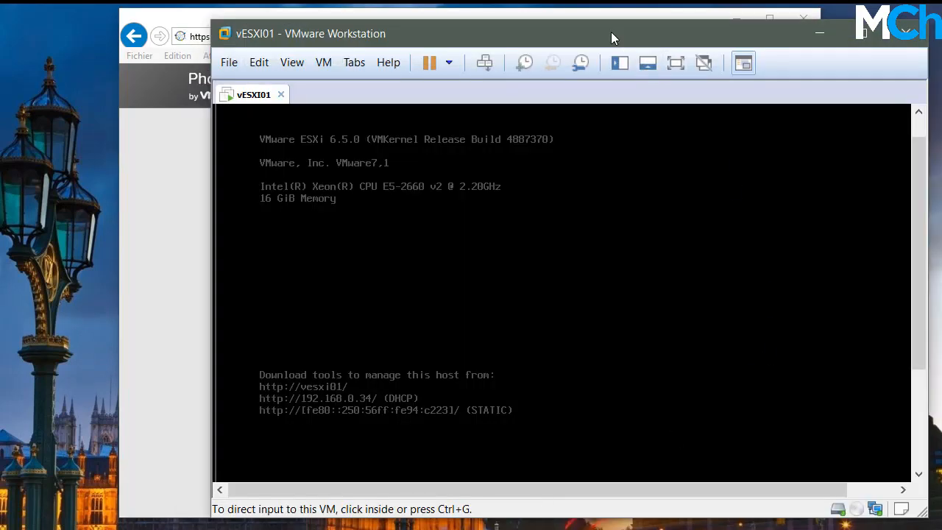
left_click_drag(610, 35, 614, 35)
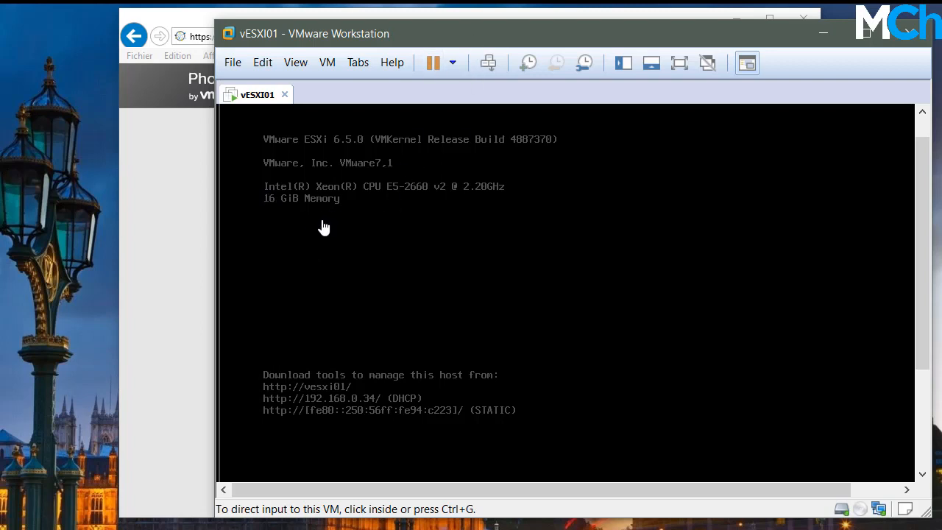
left_click(178, 217)
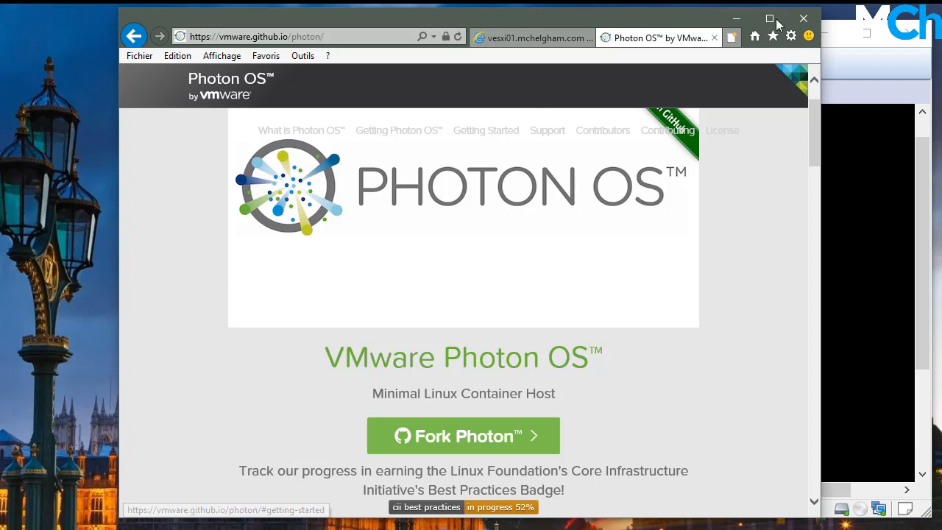
left_click(550, 45)
left_click_drag(622, 13, 591, 27)
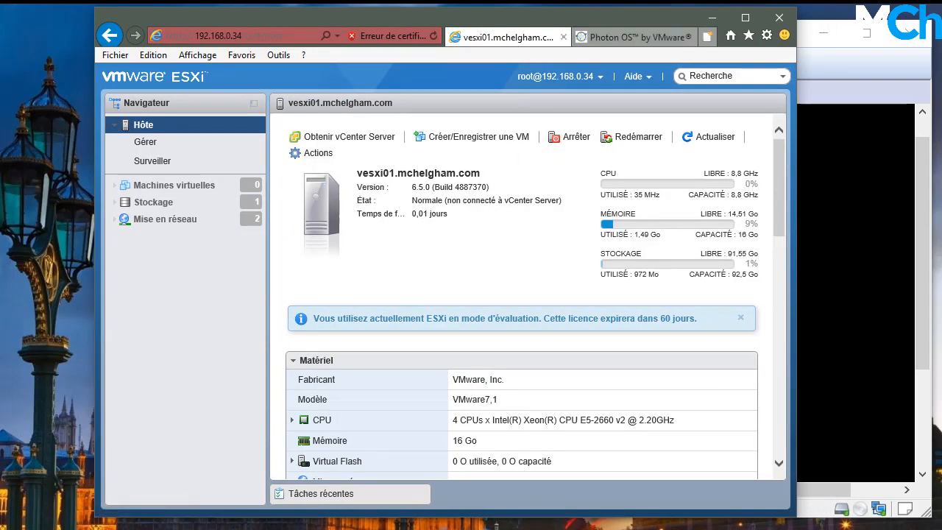
left_click(202, 527)
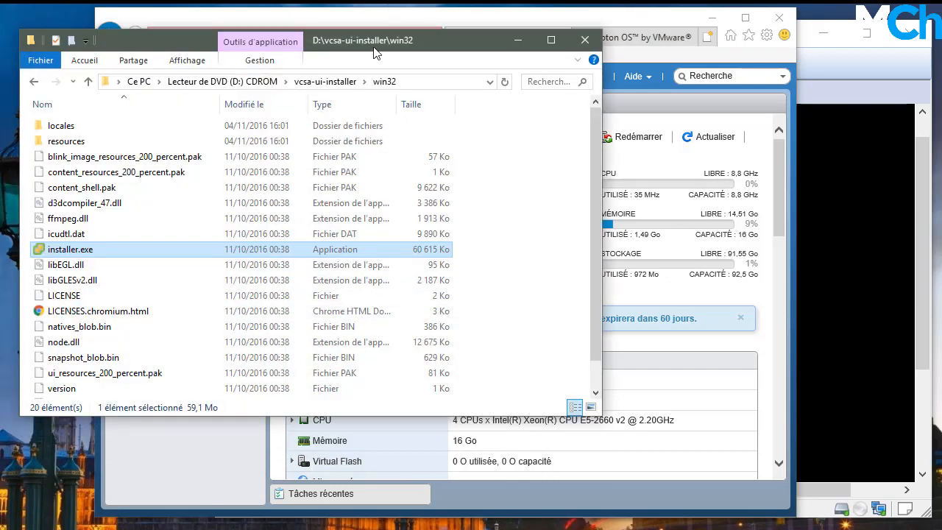
left_click_drag(371, 46, 417, 94)
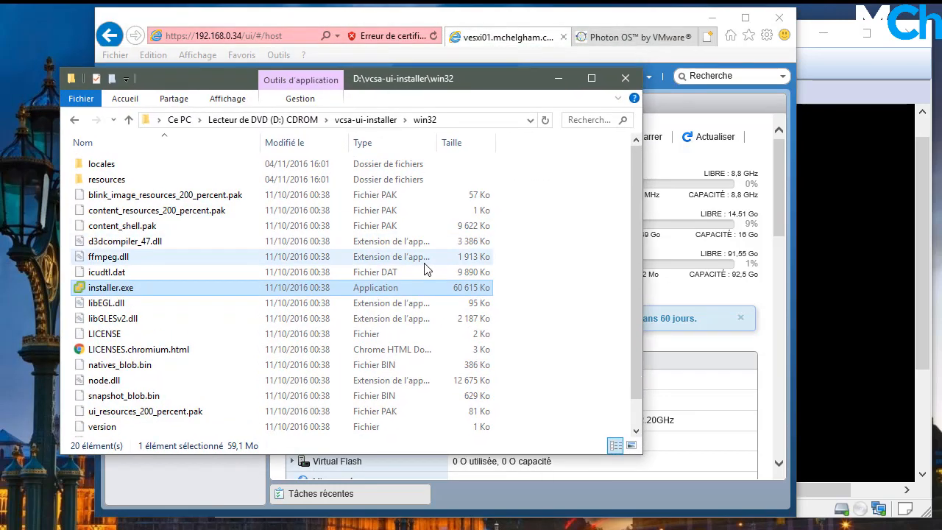
left_click_drag(405, 76, 362, 88)
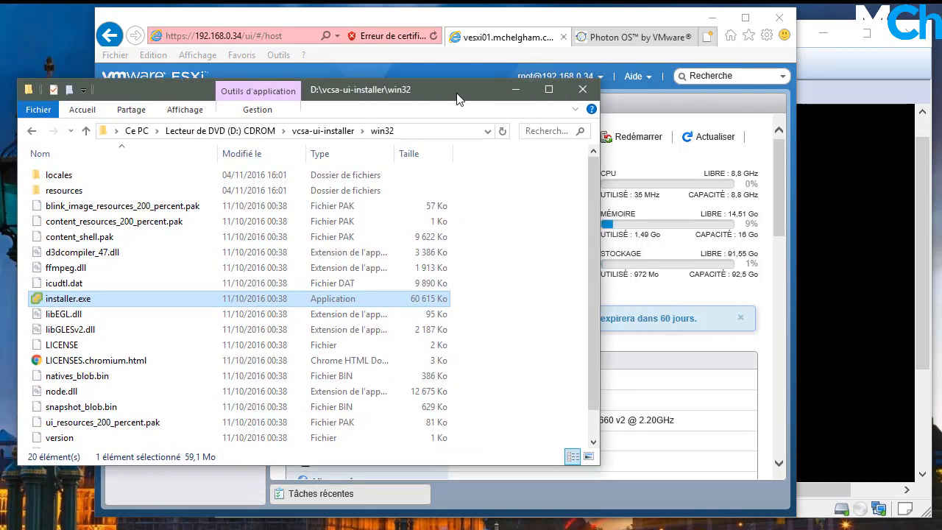
left_click_drag(415, 87, 435, 90)
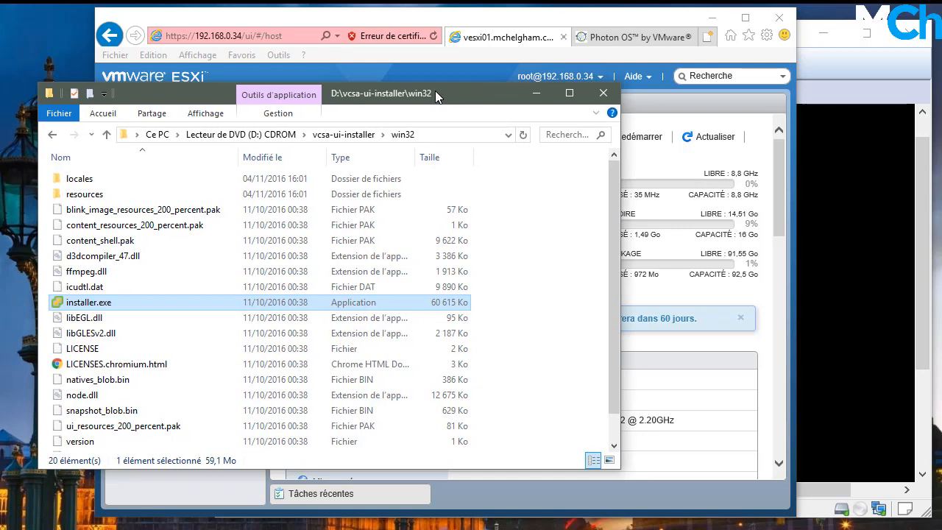
left_click(55, 137)
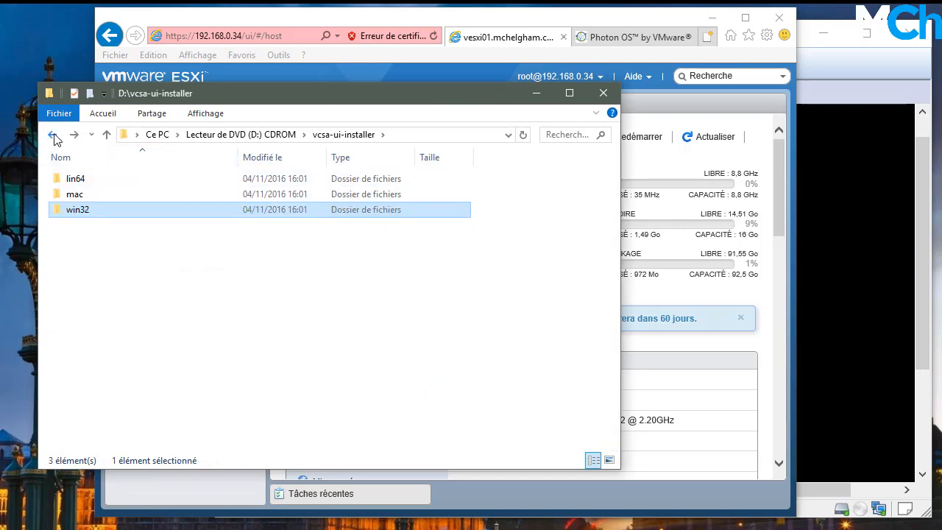
left_click(56, 137)
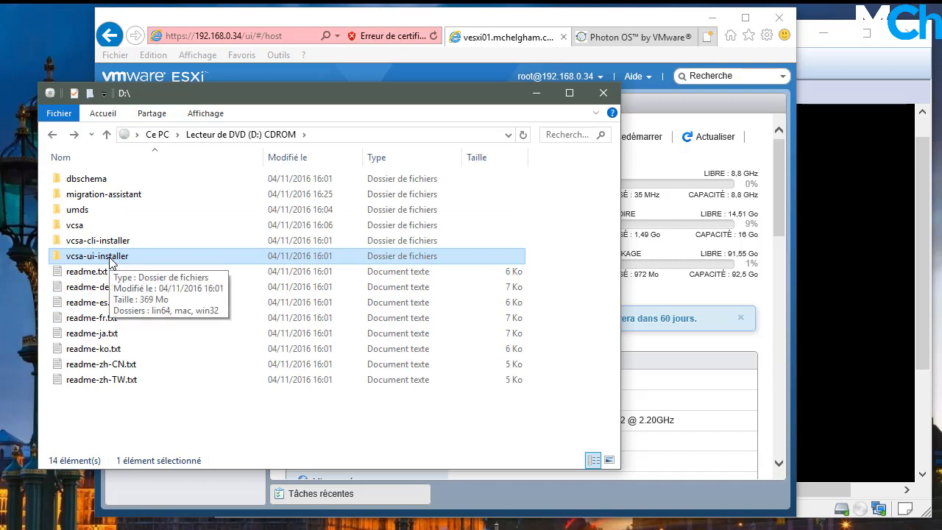
double_click(111, 263)
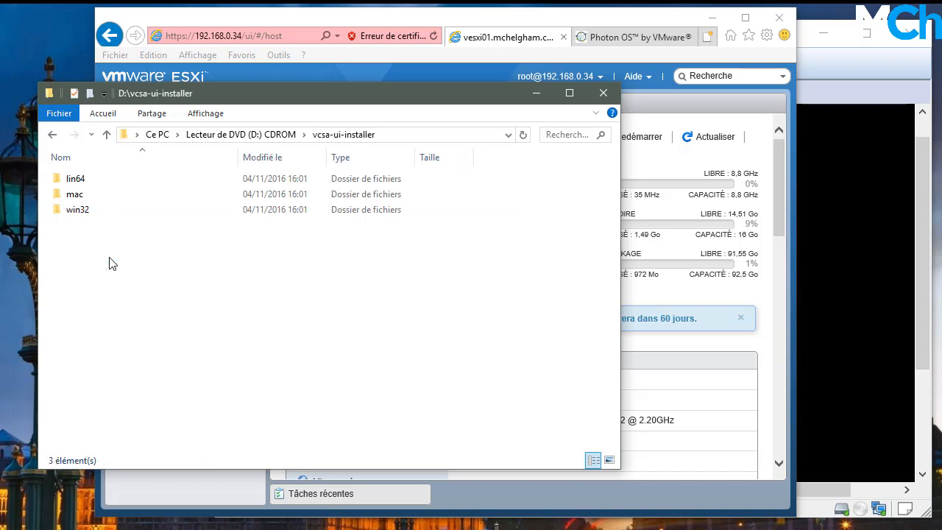
double_click(97, 183)
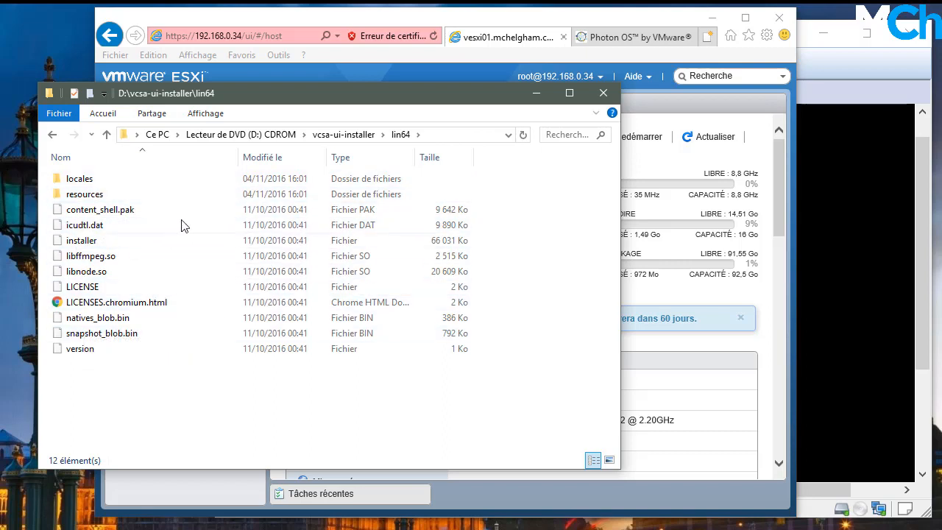
left_click(52, 136)
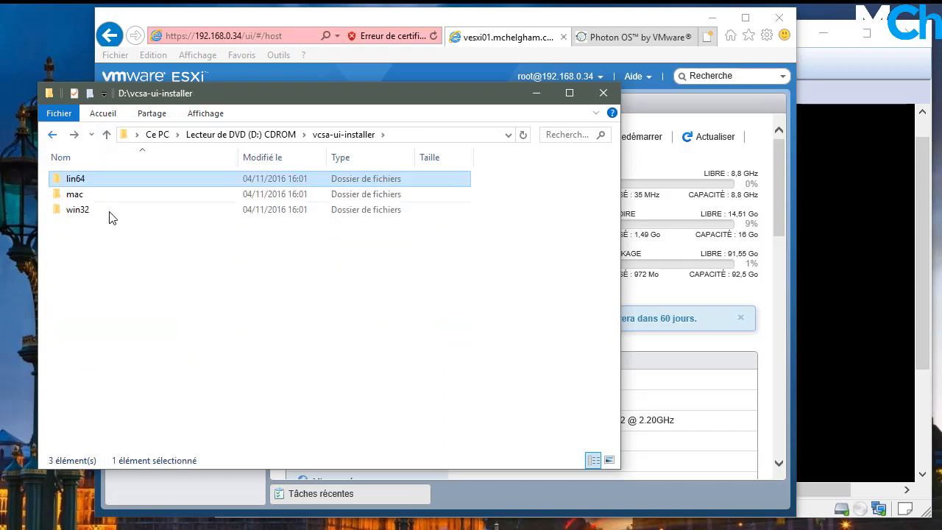
double_click(111, 194)
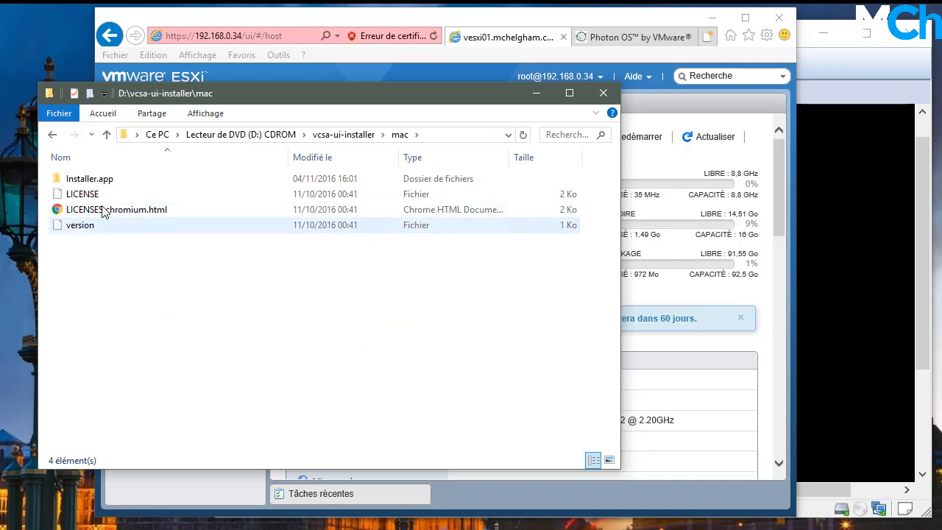
left_click(94, 179)
left_click(50, 137)
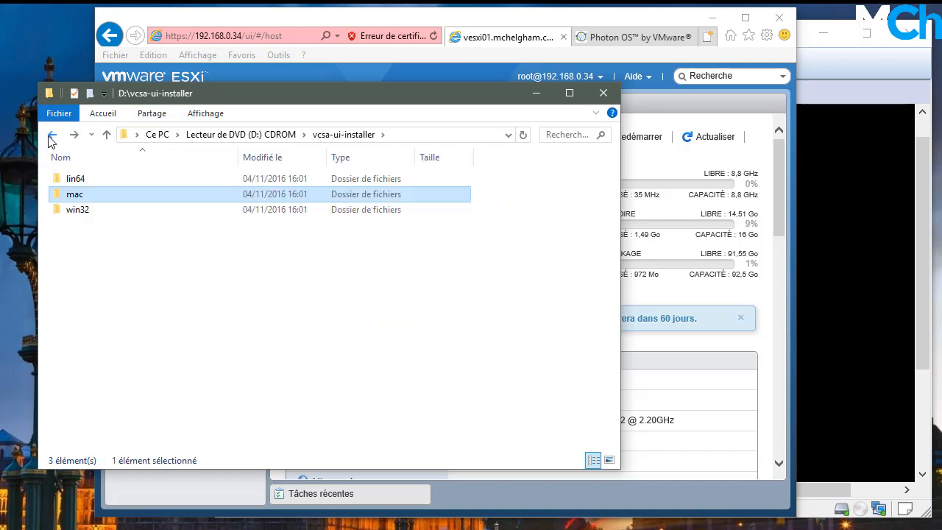
double_click(105, 212)
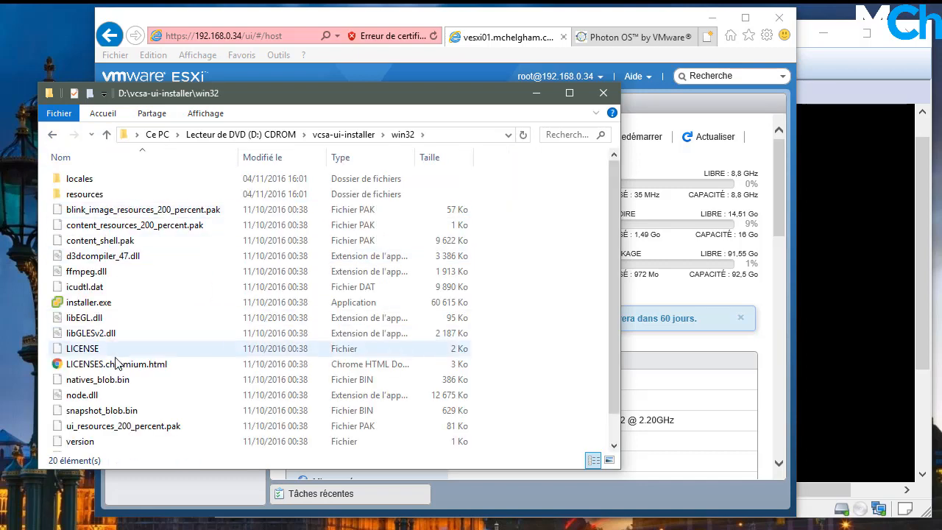
left_click(129, 306)
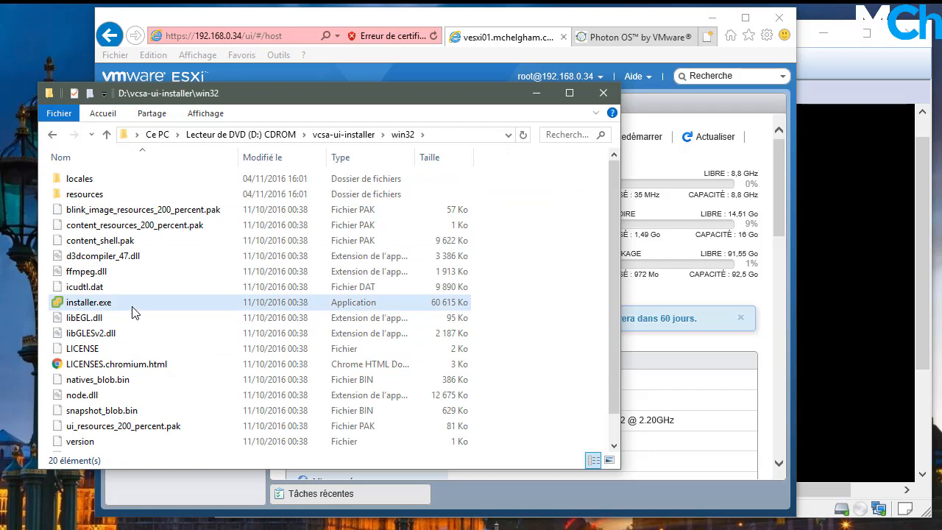
left_click(537, 100)
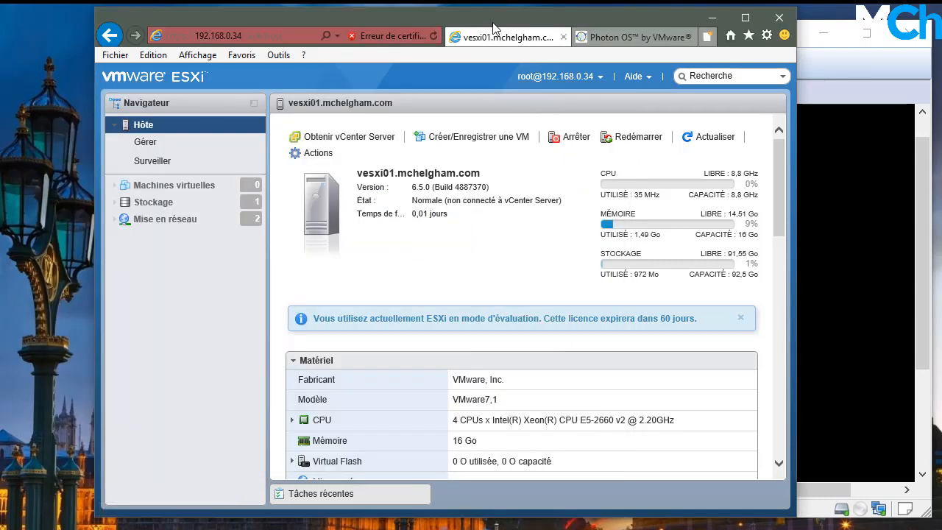
left_click_drag(486, 35, 392, 38)
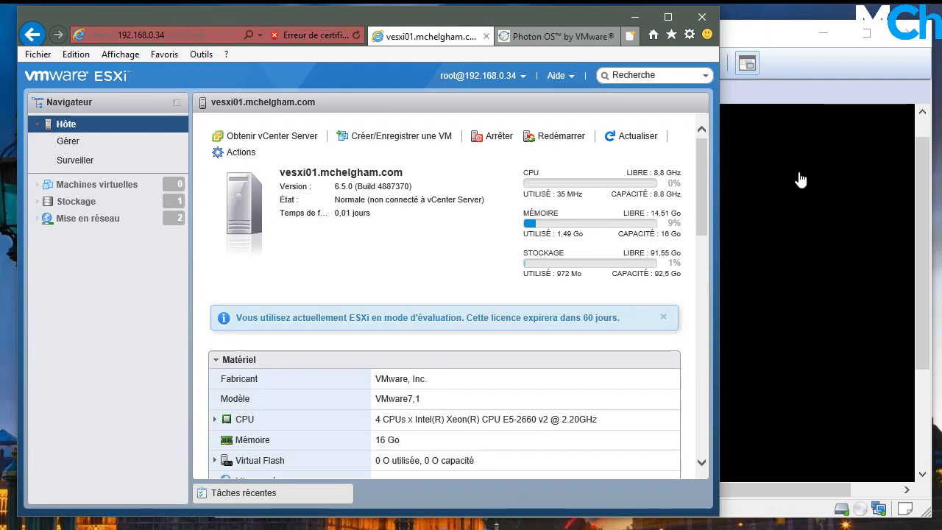
left_click(765, 52)
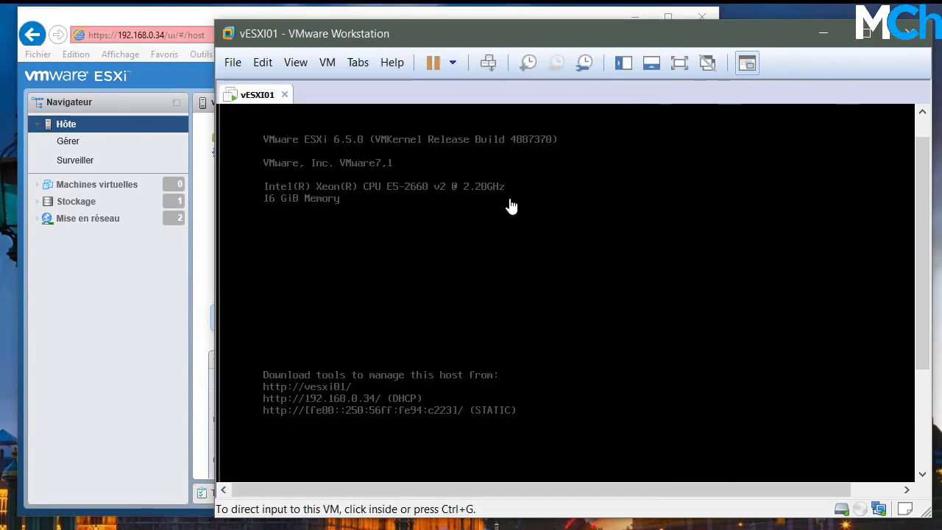
left_click(196, 315)
left_click(125, 185)
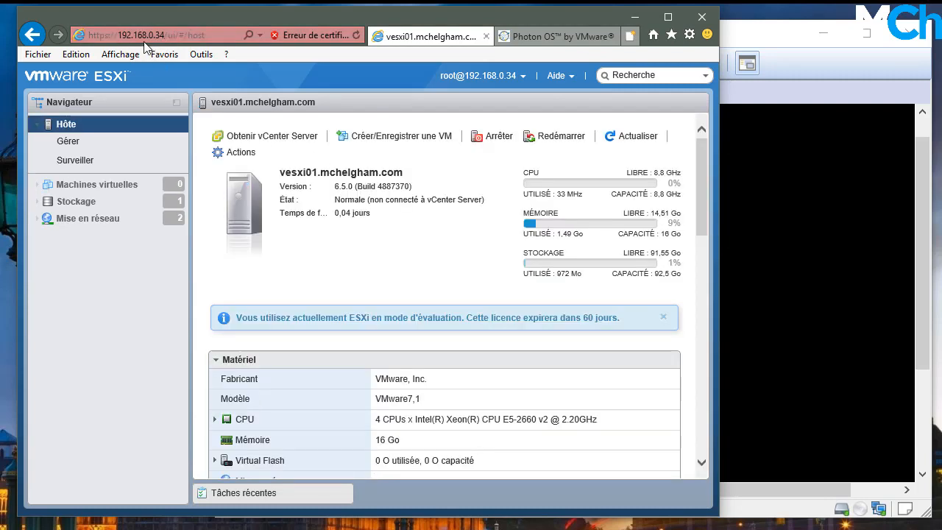
left_click(744, 34)
Check the installer.exe folder in Explorer and reveal its full path
key("alt+Tab")
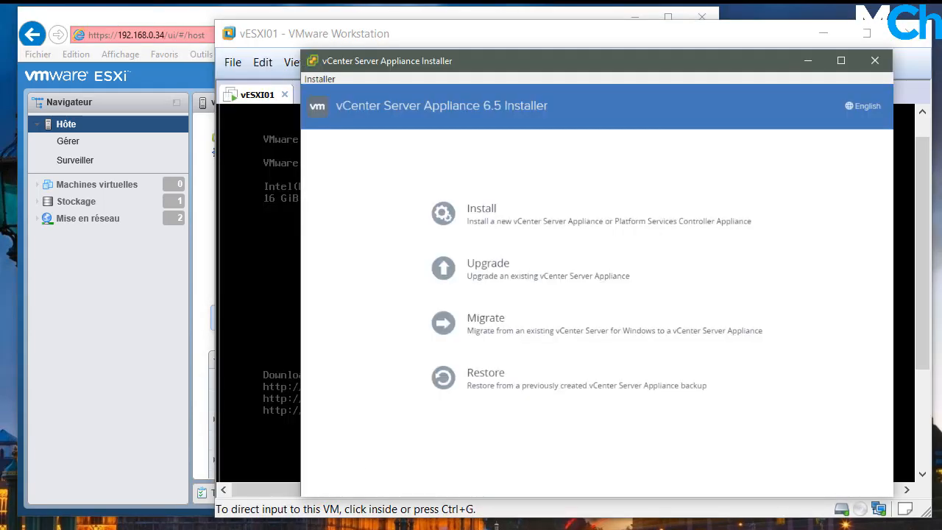
left_click_drag(773, 62, 755, 50)
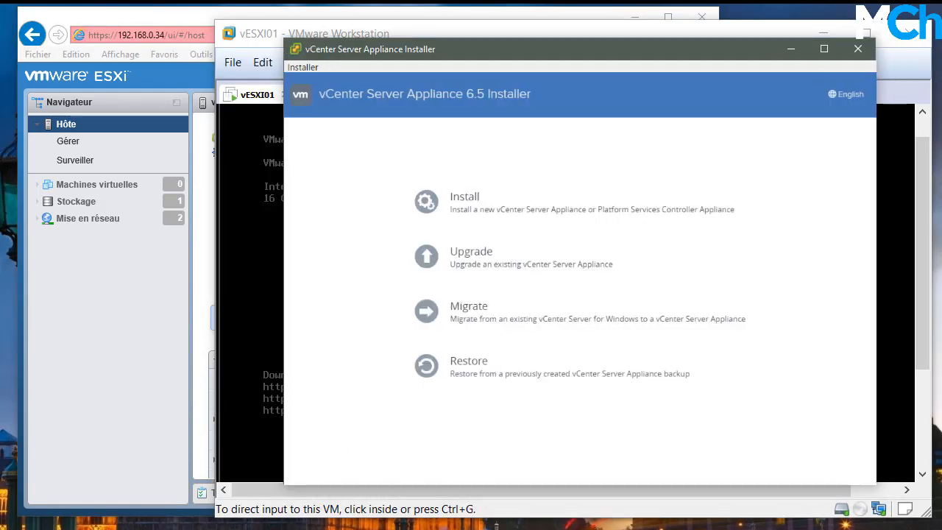
key("alt+Tab")
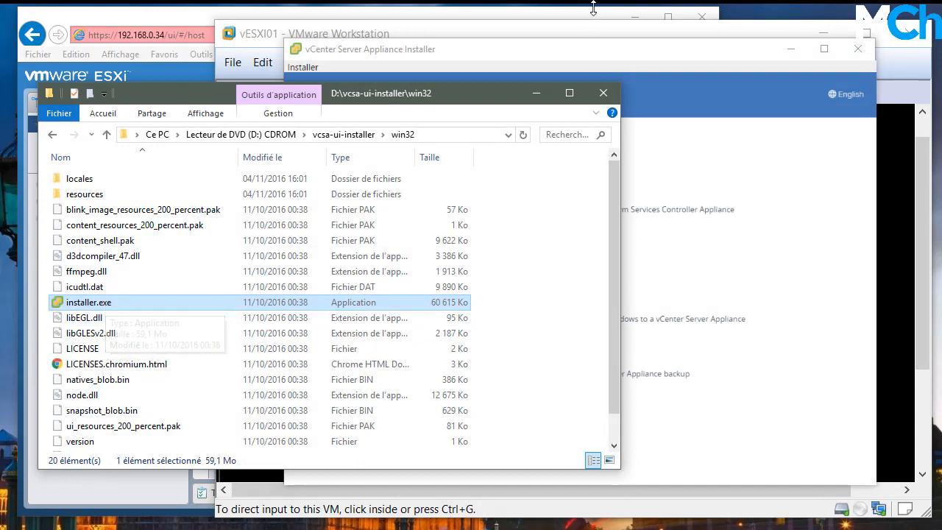
left_click_drag(450, 97, 460, 68)
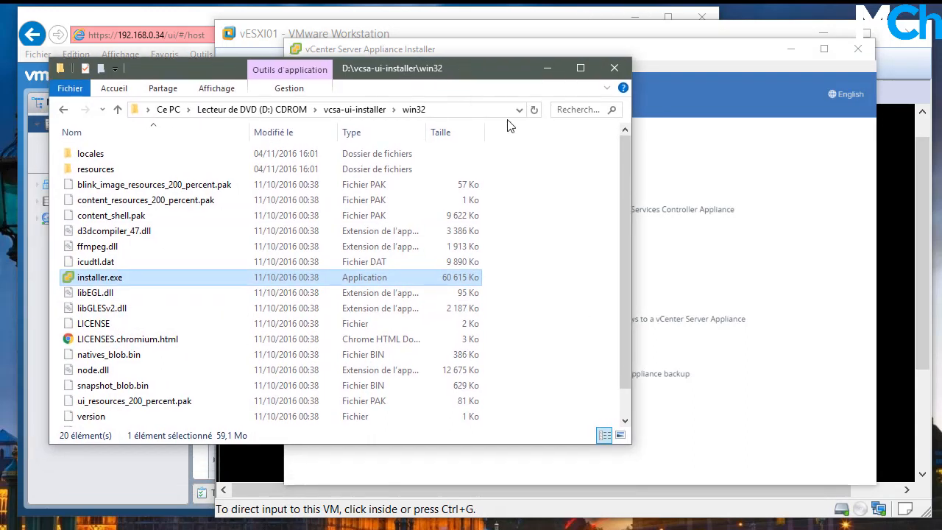
left_click(456, 107)
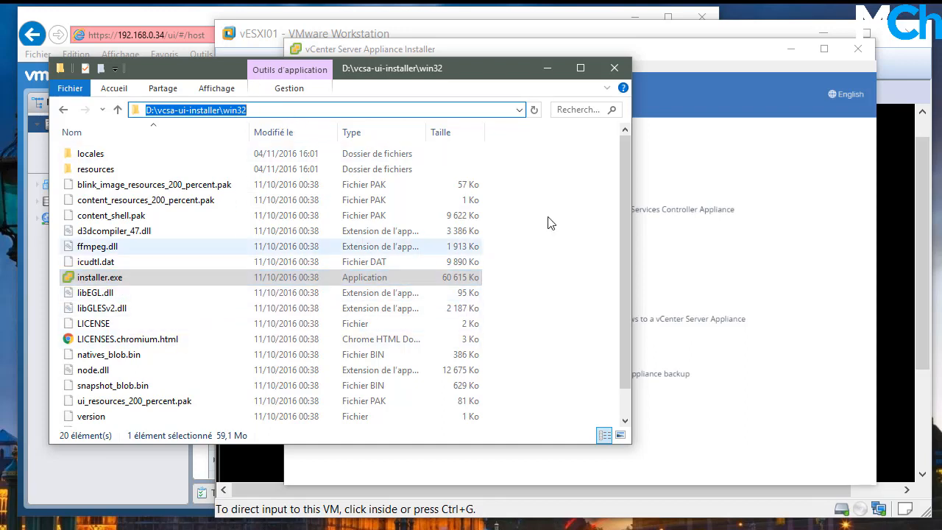
Minimize the installer folder window and start a new appliance installation
left_click_drag(681, 57, 655, 48)
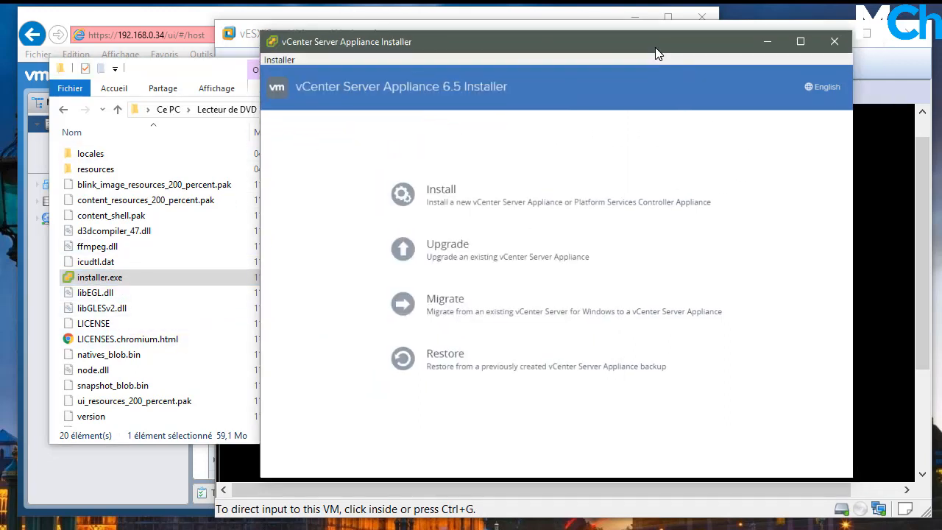
left_click(197, 74)
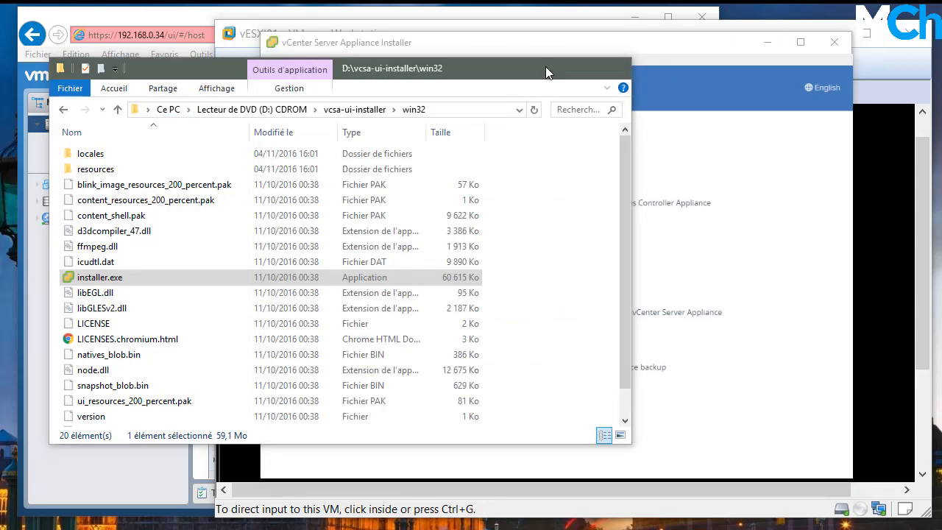
left_click(547, 67)
mouse_move(486, 49)
left_mouse_down()
mouse_move(484, 63)
mouse_move(475, 56)
left_mouse_up()
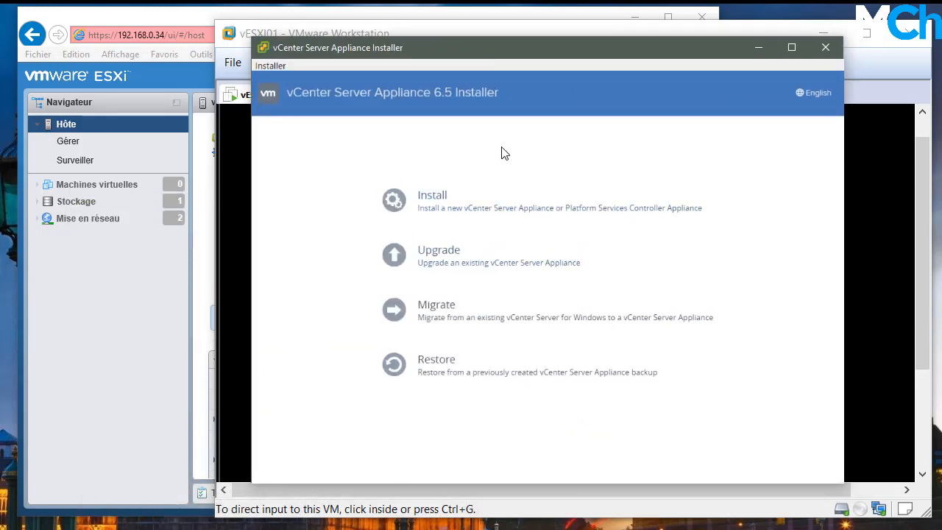
left_click(448, 213)
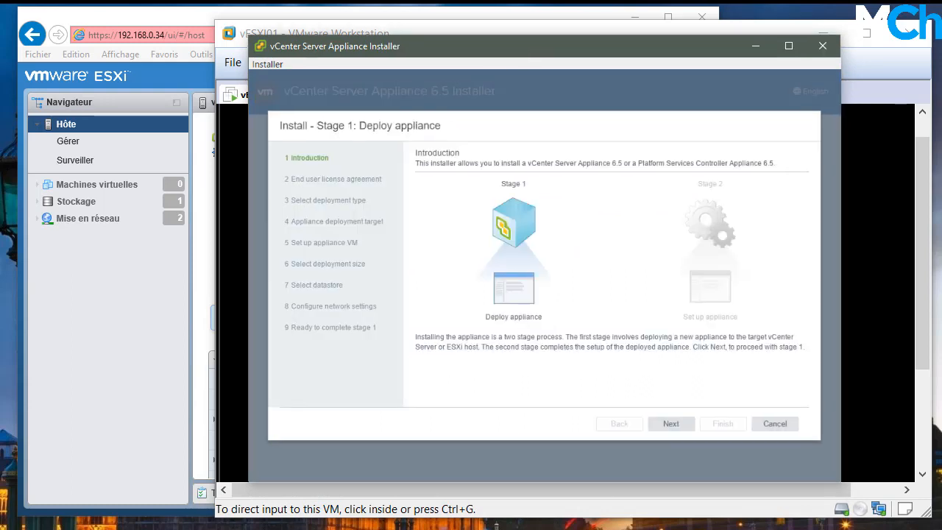
Minimize the ESXi console and browser windows so only the installer wizard shows
left_click(552, 30)
left_click(826, 30)
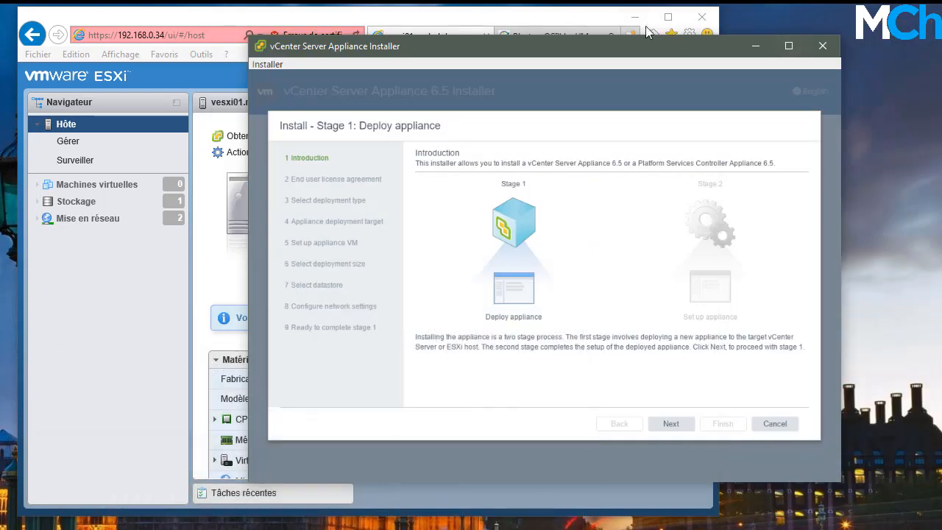
left_click(636, 19)
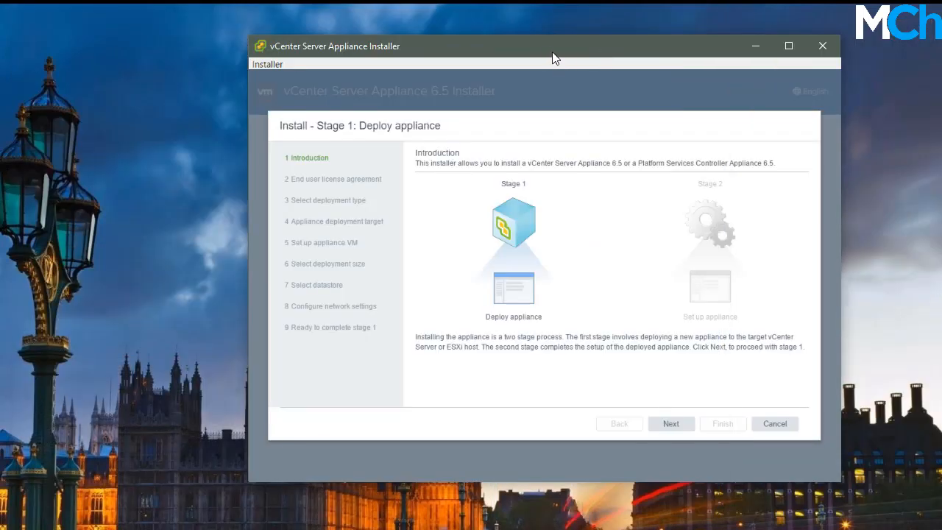
mouse_move(547, 54)
left_mouse_down()
mouse_move(468, 47)
mouse_move(535, 45)
left_mouse_up()
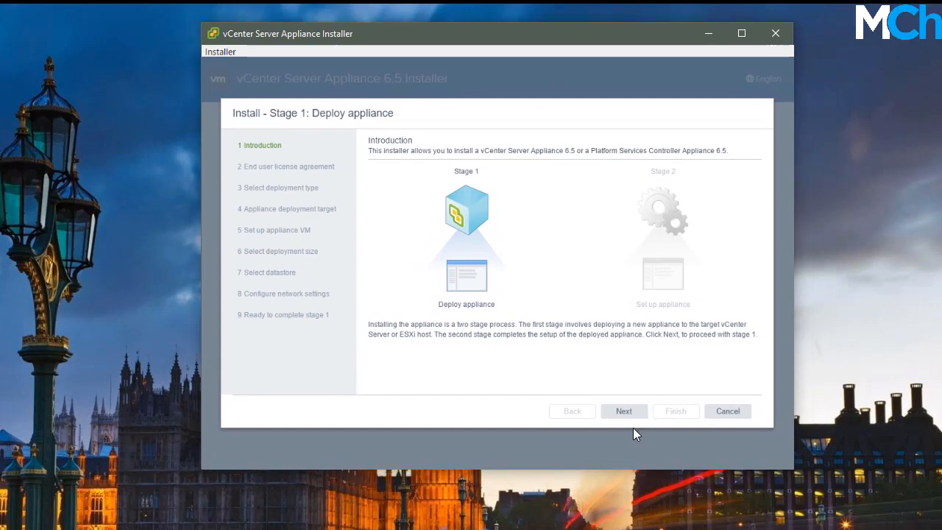
Accept the licence terms and keep the Embedded Platform Services Controller deployment type
left_click(624, 411)
left_click(421, 353)
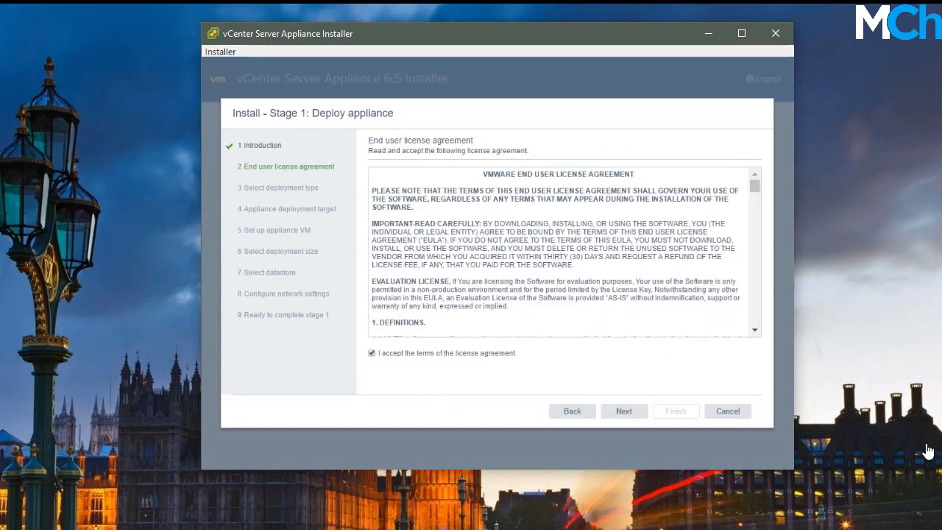
left_click(623, 411)
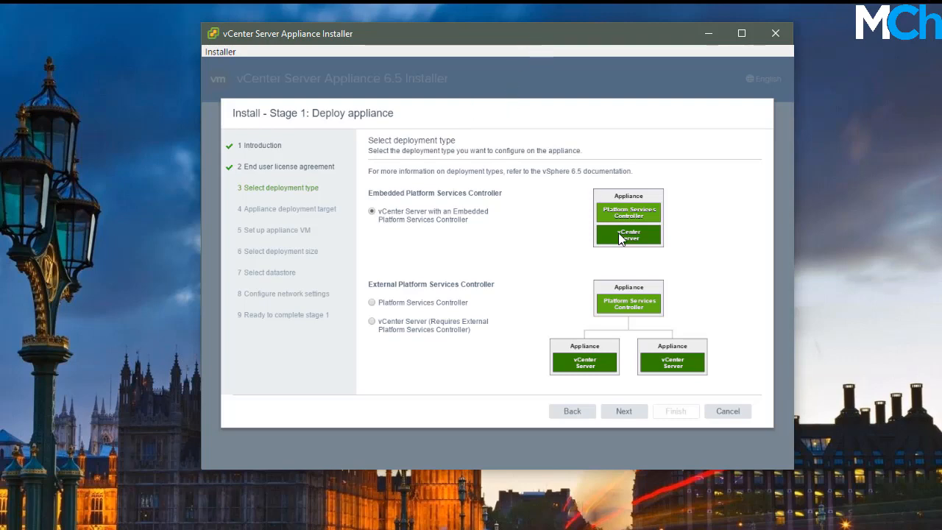
left_click(622, 414)
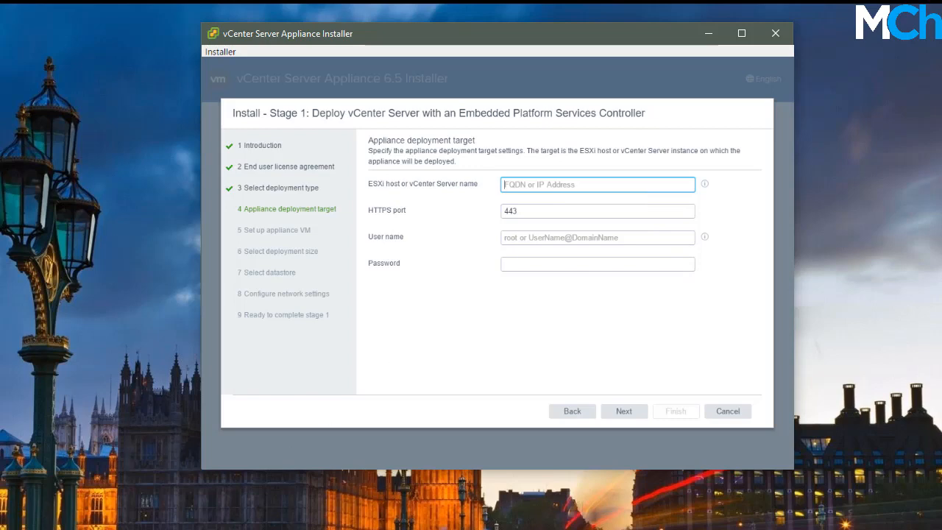
Enter ESXi host 192.168.0.34 as the deployment target with user root and its password
left_click(243, 528)
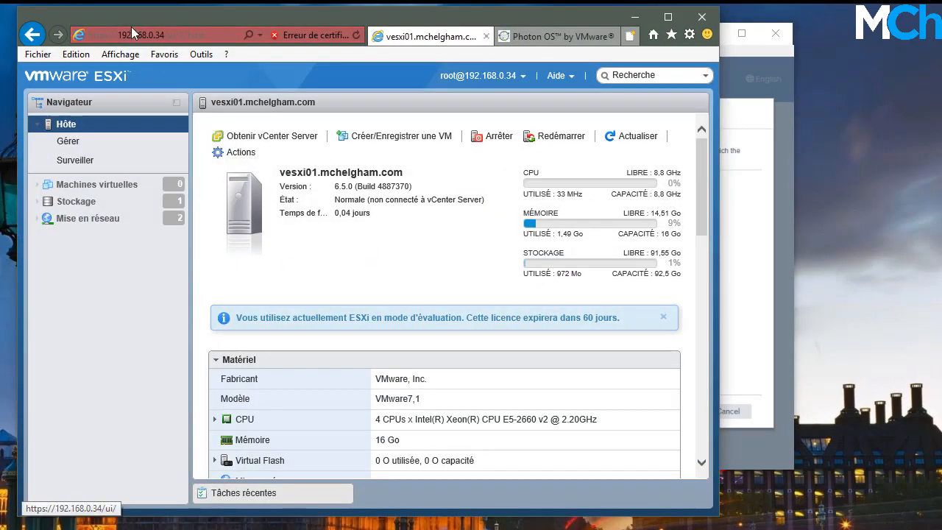
left_click(634, 18)
left_click(545, 183)
type("192")
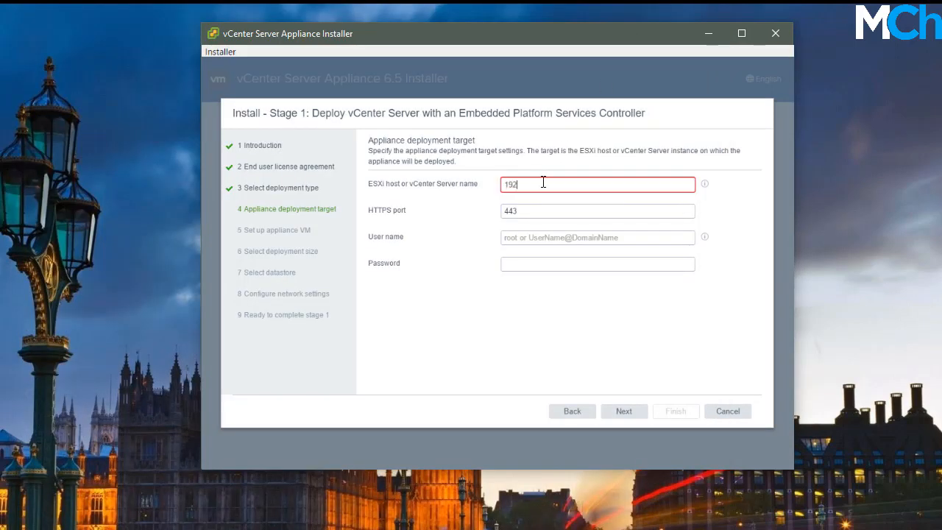
type(".168.0.34")
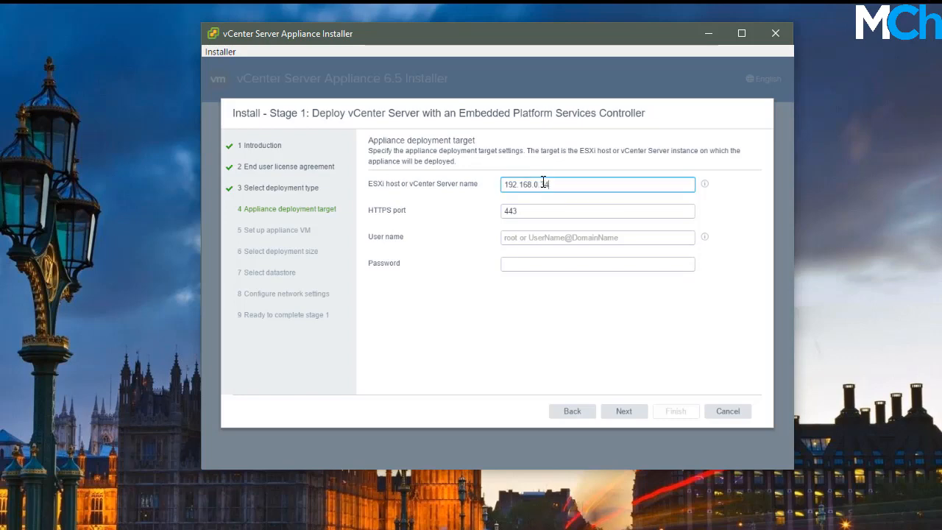
left_click(544, 237)
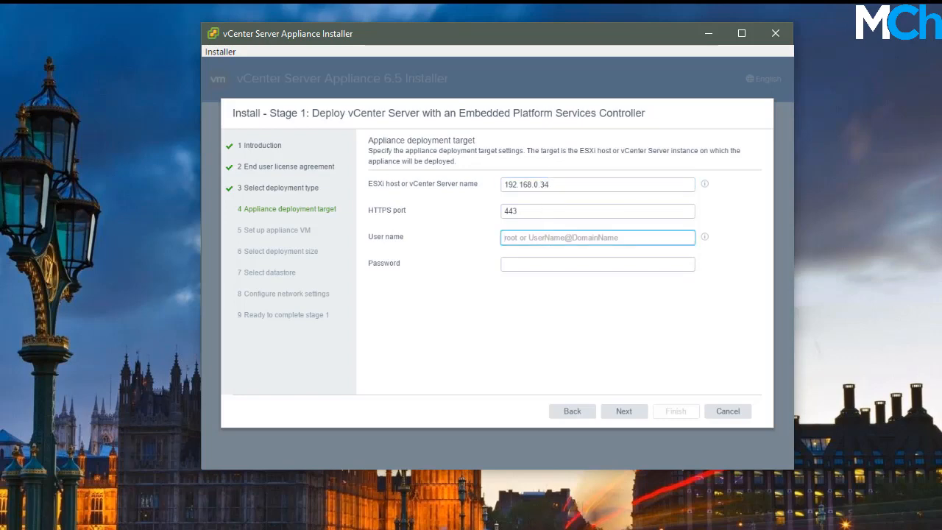
type("root")
key("Tab")
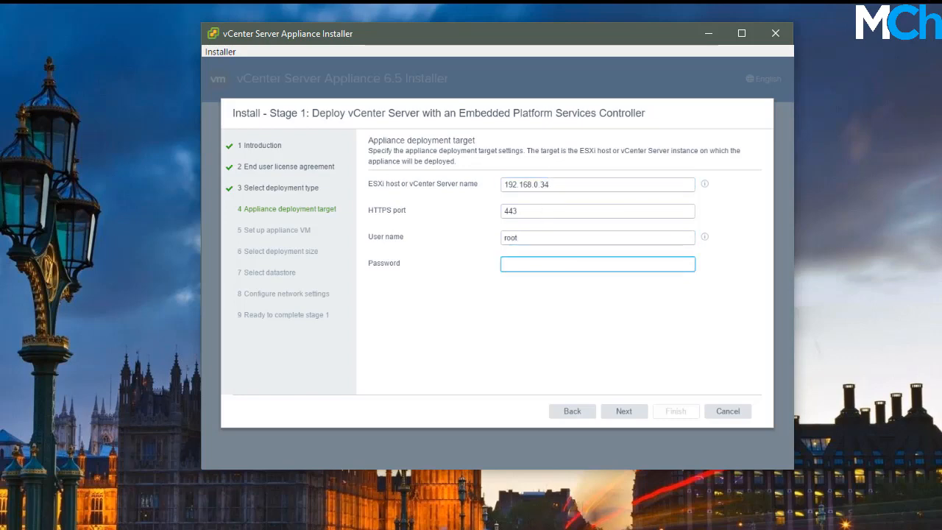
type("••••••••••")
Submit the target settings and accept the ESXi host's certificate warning
left_click(634, 414)
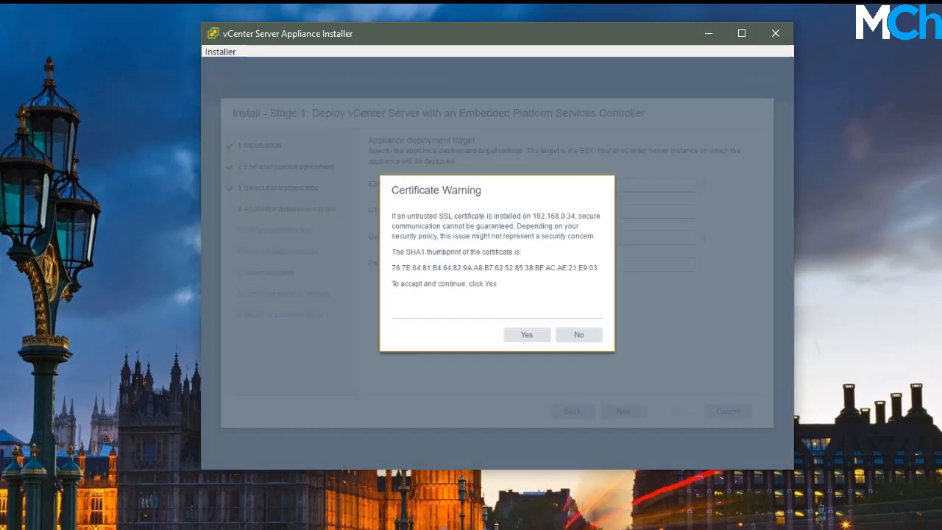
left_click(531, 336)
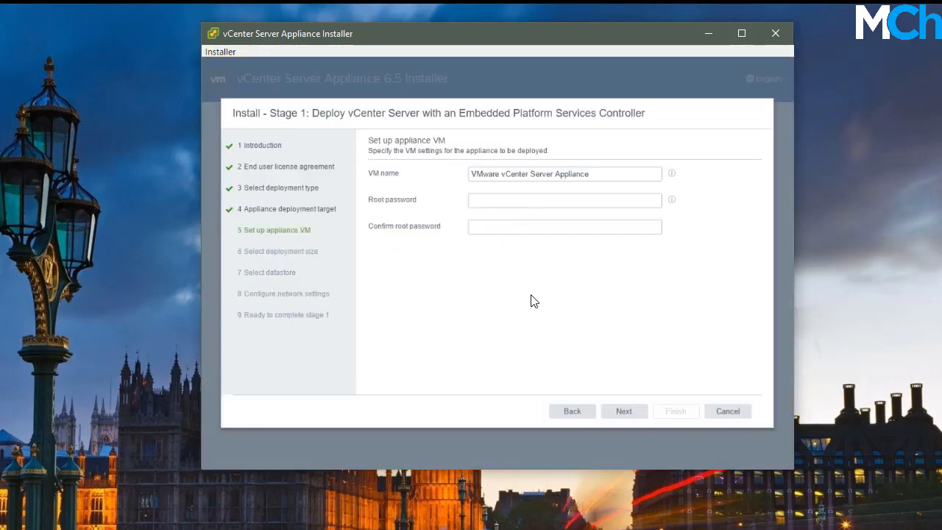
left_click_drag(590, 174, 436, 180)
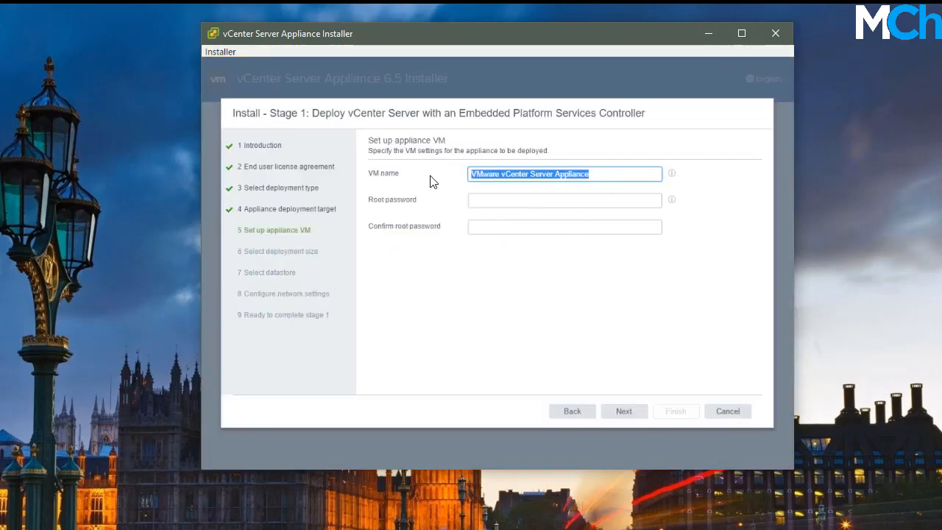
Name the appliance VM 'vCenter', enter and confirm the root password, and continue
type("vCenter")
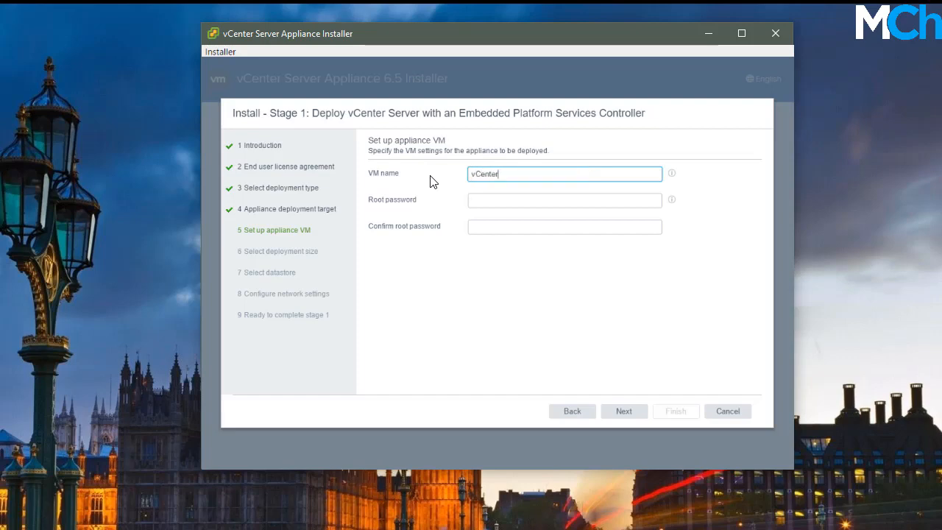
left_click(524, 199)
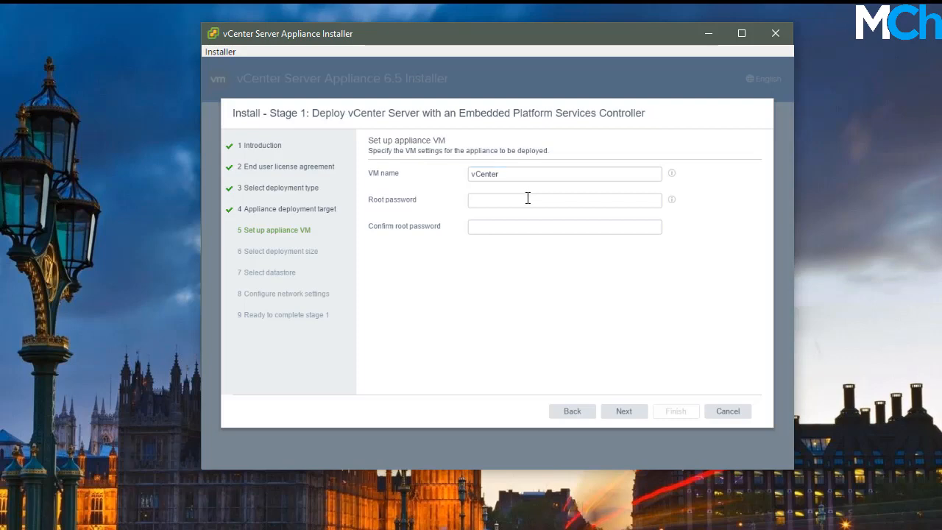
type("VMware123!")
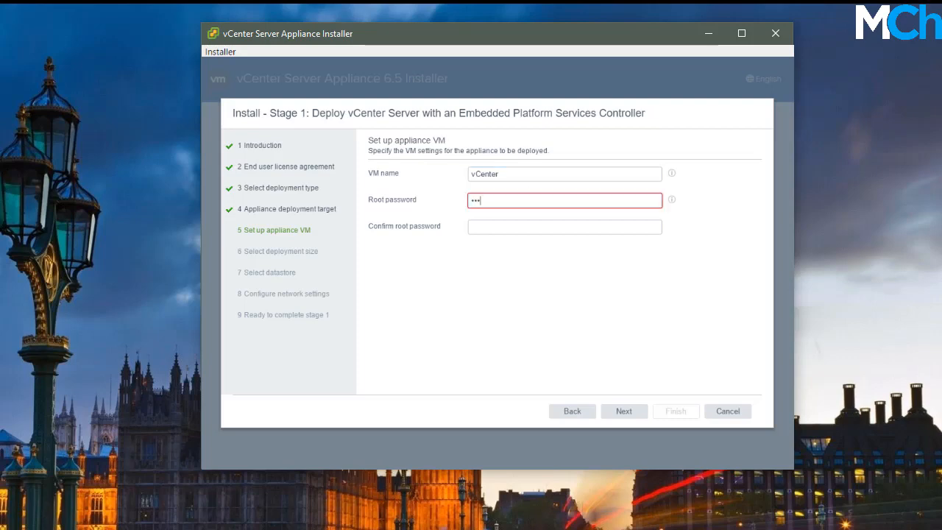
key("Tab")
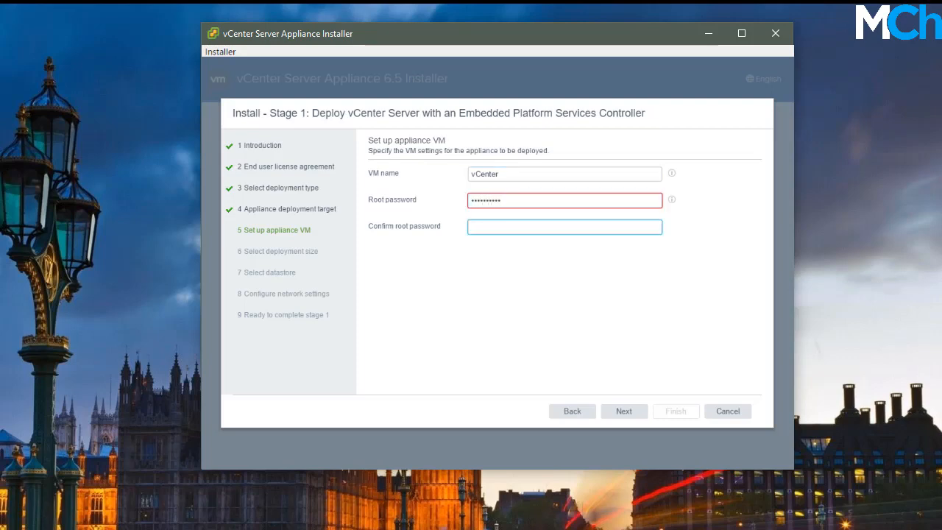
left_click(524, 200)
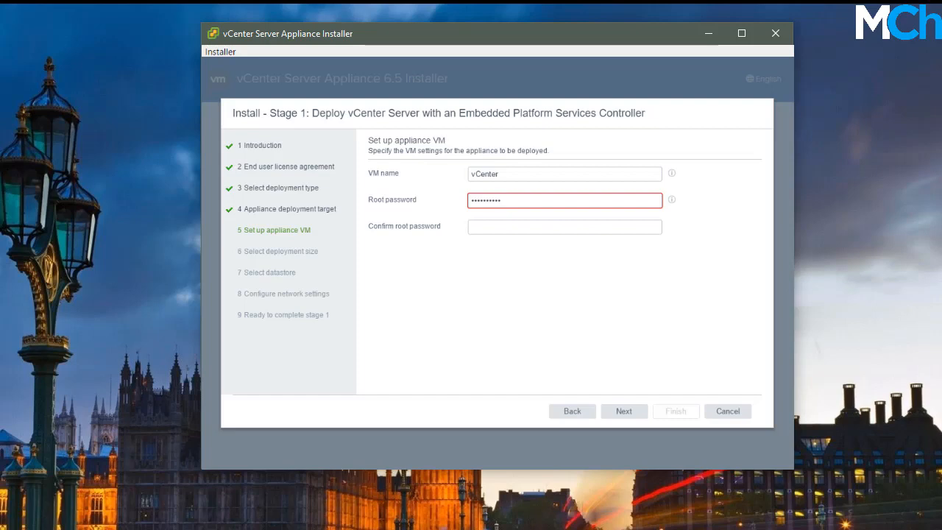
key("Tab")
type("VMware1")
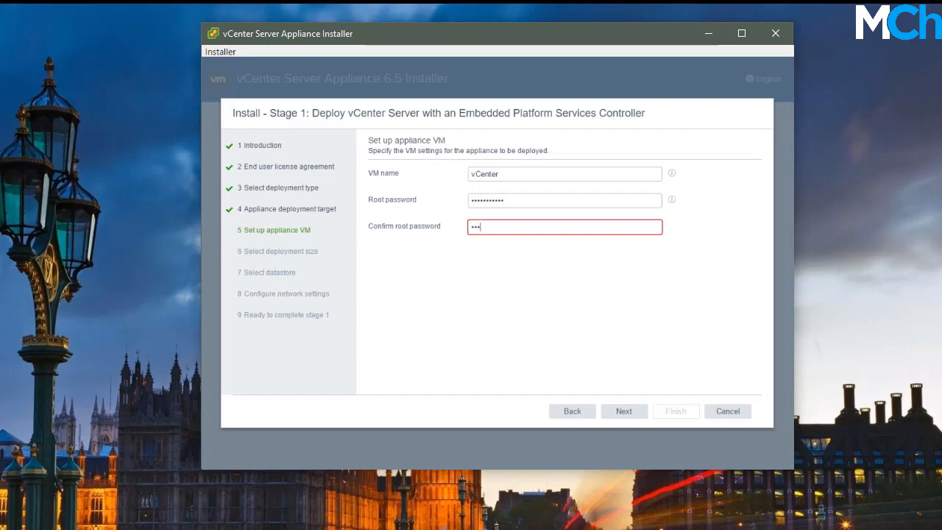
type("234!")
left_click(586, 205)
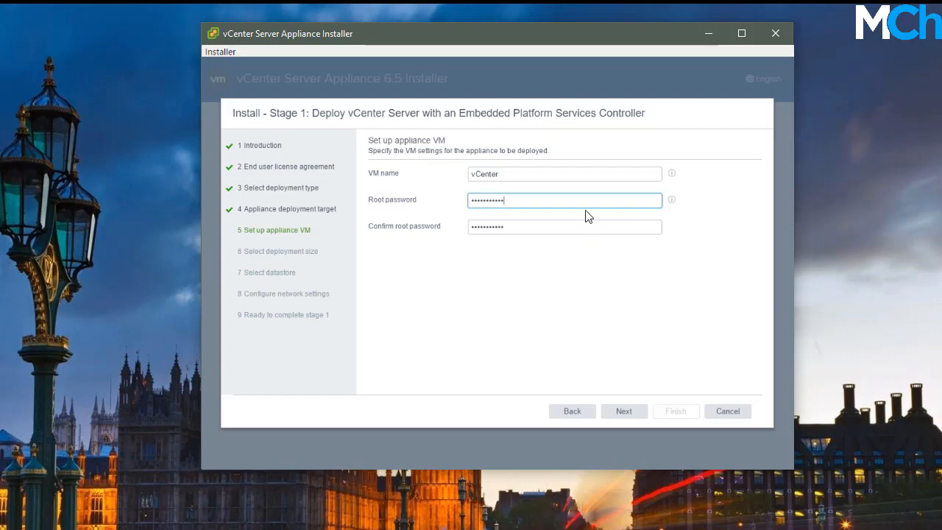
left_click(651, 275)
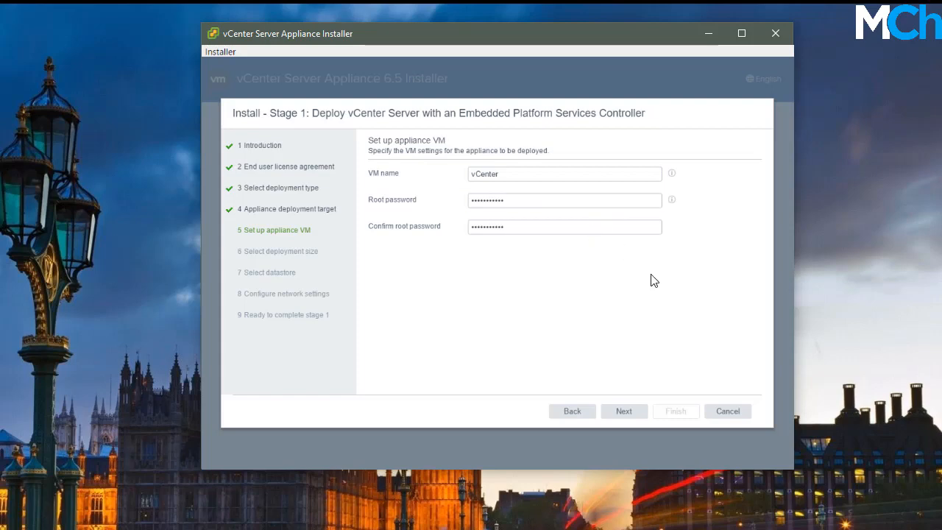
left_click(624, 412)
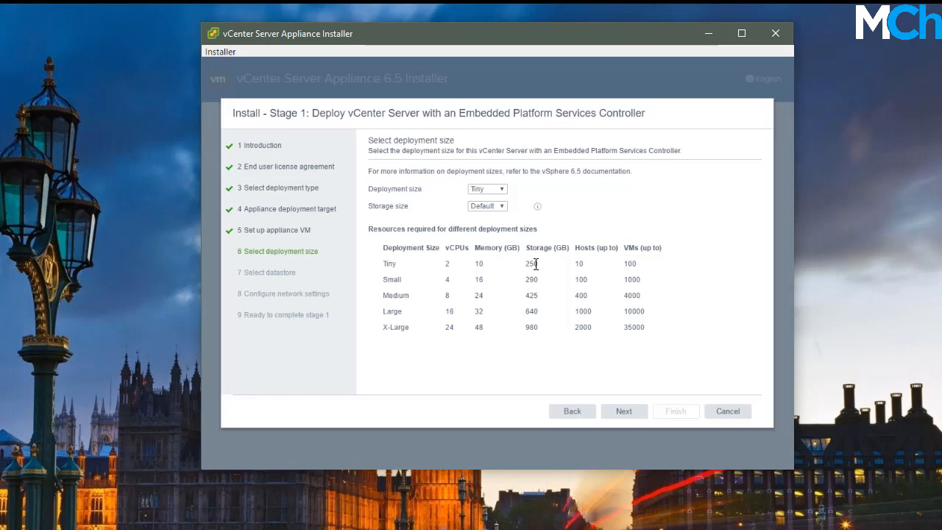
Review the Tiny size's memory requirement, keeping Tiny with Default storage, and continue
double_click(480, 265)
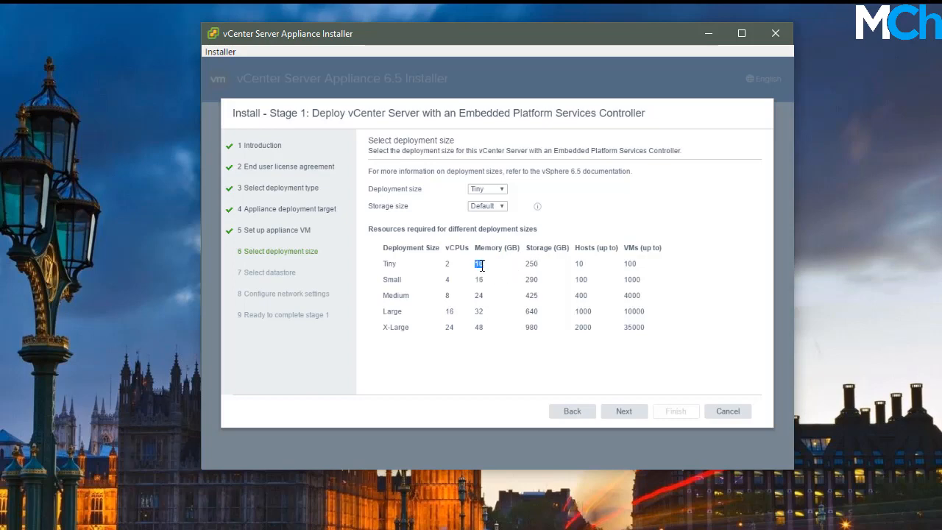
left_click(535, 263)
left_click(606, 412)
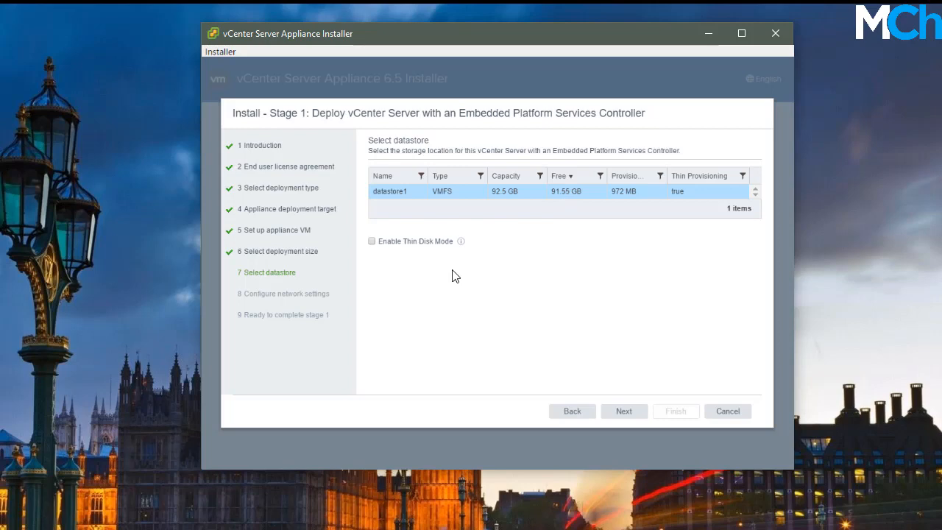
Enable Thin Disk Mode on datastore1 and continue to network settings
left_click(372, 241)
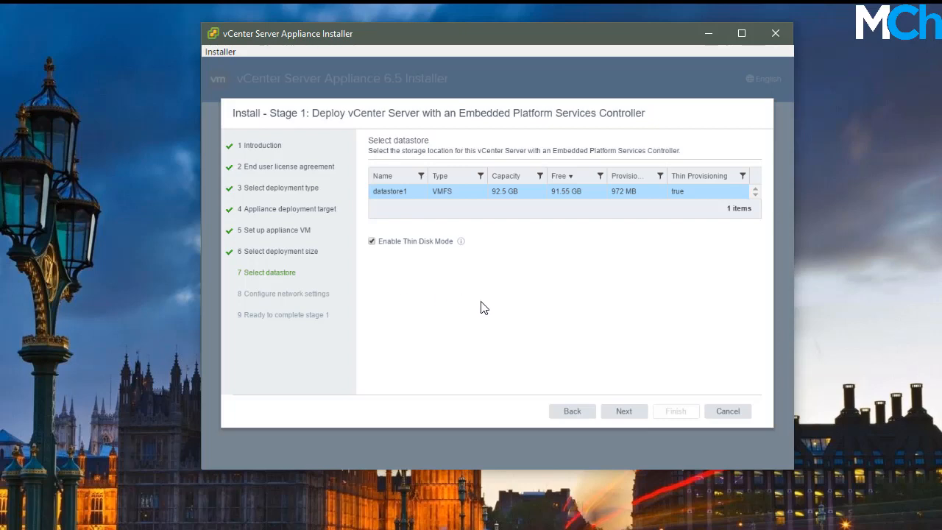
left_click(632, 411)
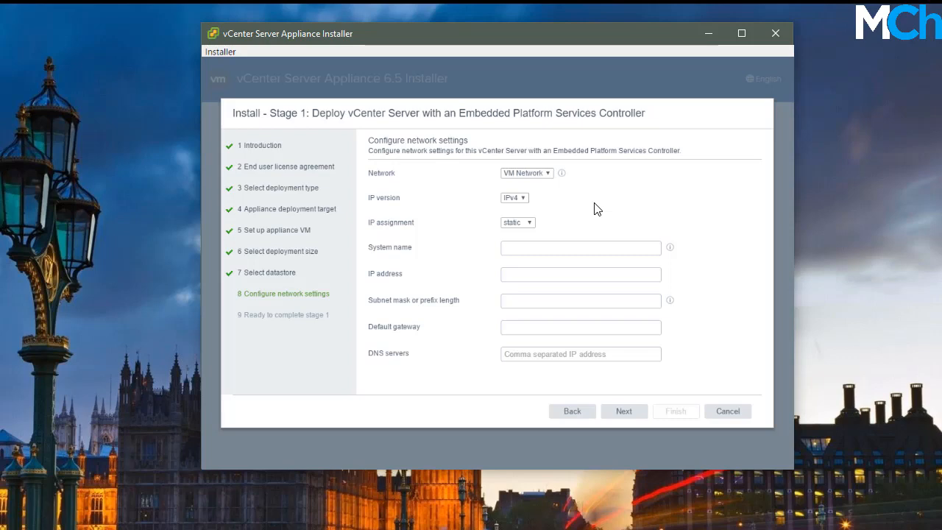
Check VM Network and switch IP assignment to DHCP, then back to static
left_click(544, 173)
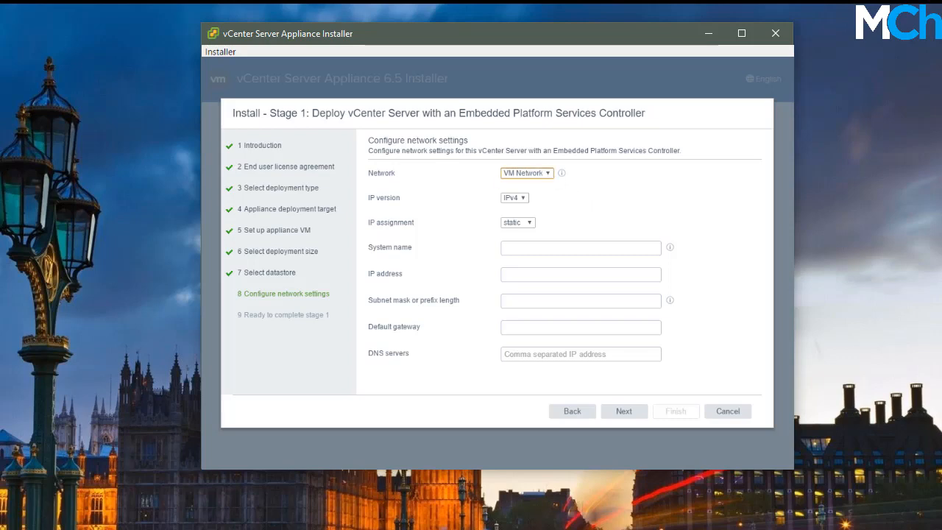
left_click(527, 223)
left_click(527, 236)
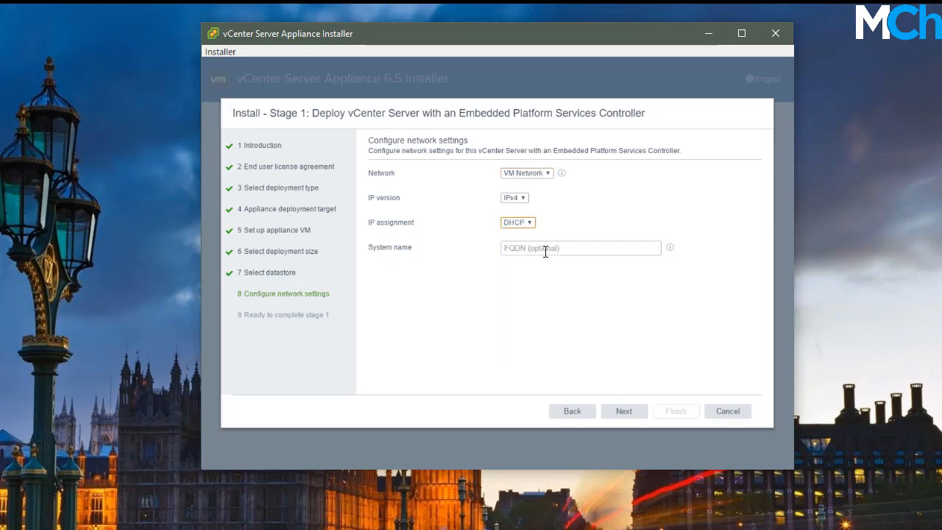
left_click(605, 333)
left_click(523, 223)
left_click(515, 232)
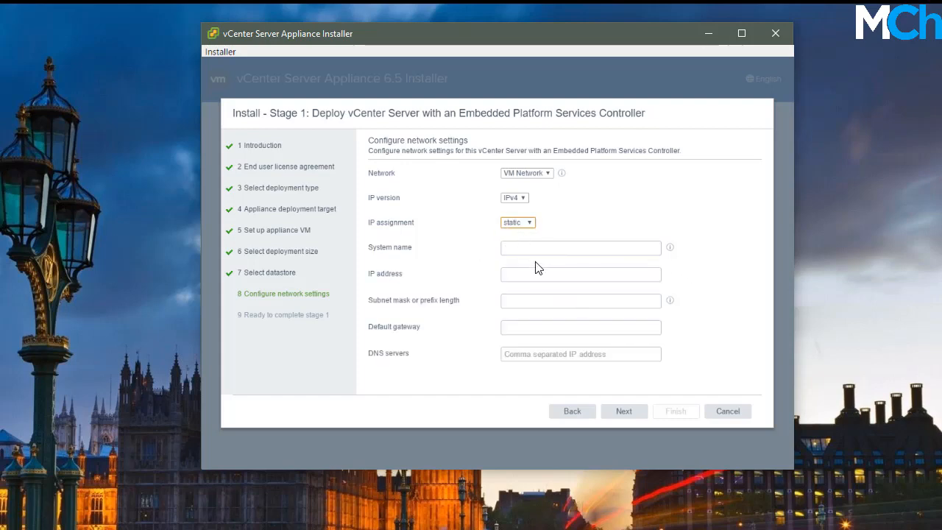
Review the system name help and static IP fields, then set IP assignment to DHCP
key("Tab")
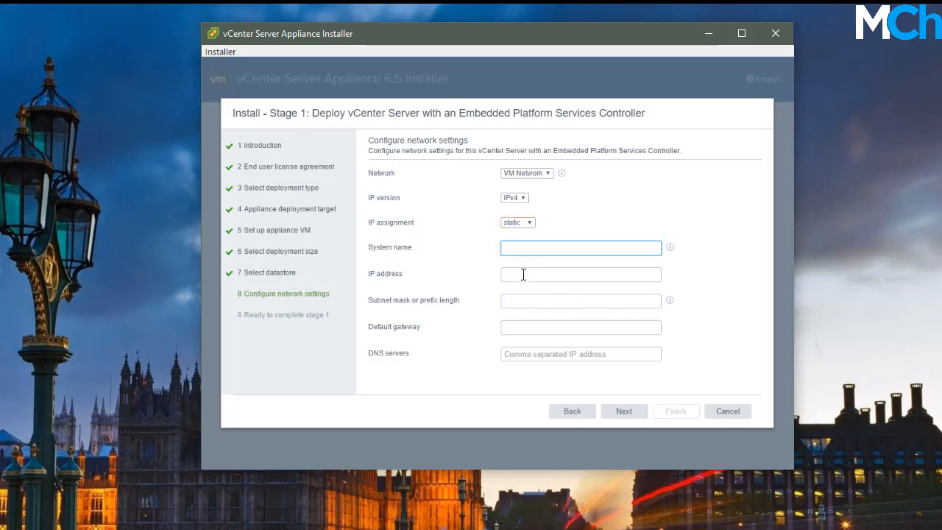
left_click(524, 273)
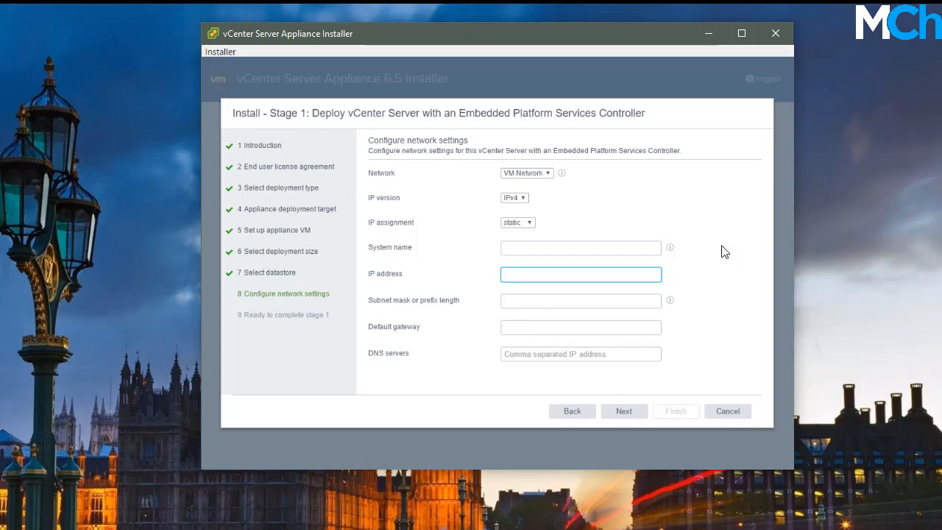
left_click(669, 248)
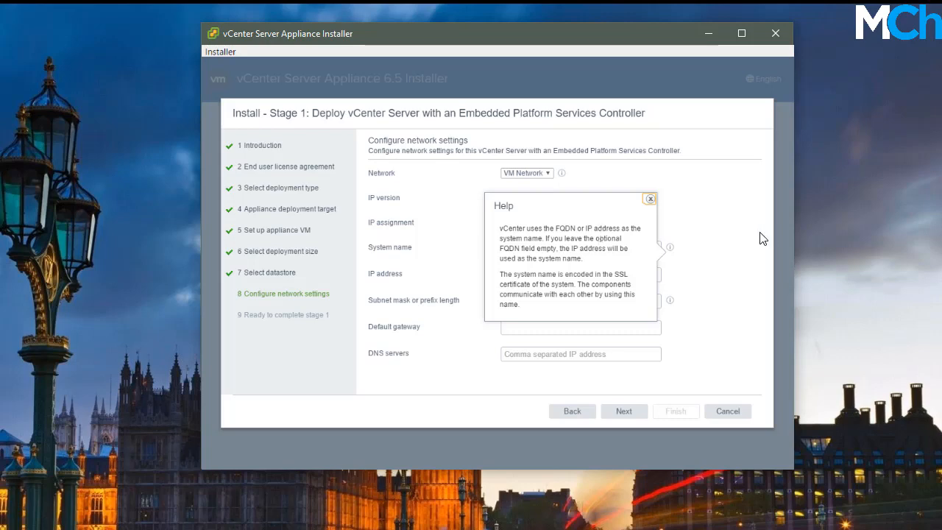
left_click(726, 238)
left_click(542, 273)
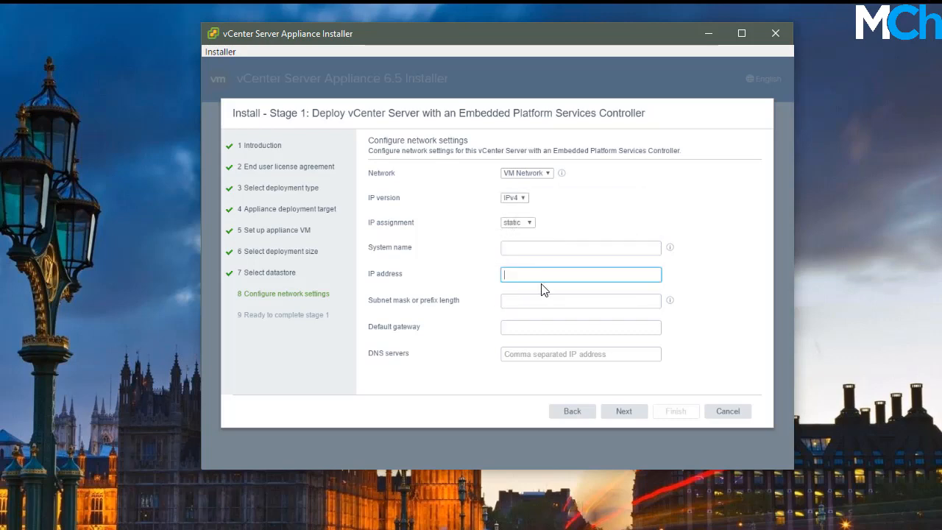
left_click(543, 302)
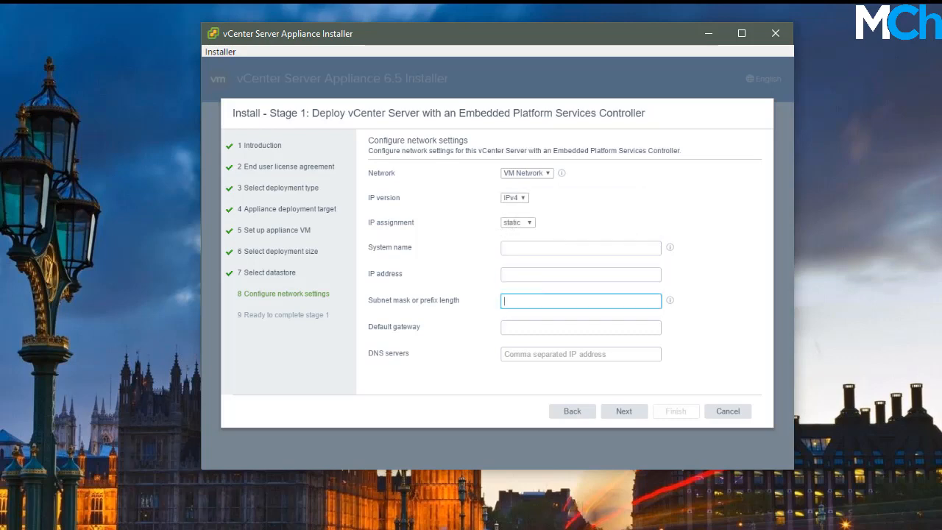
left_click(541, 331)
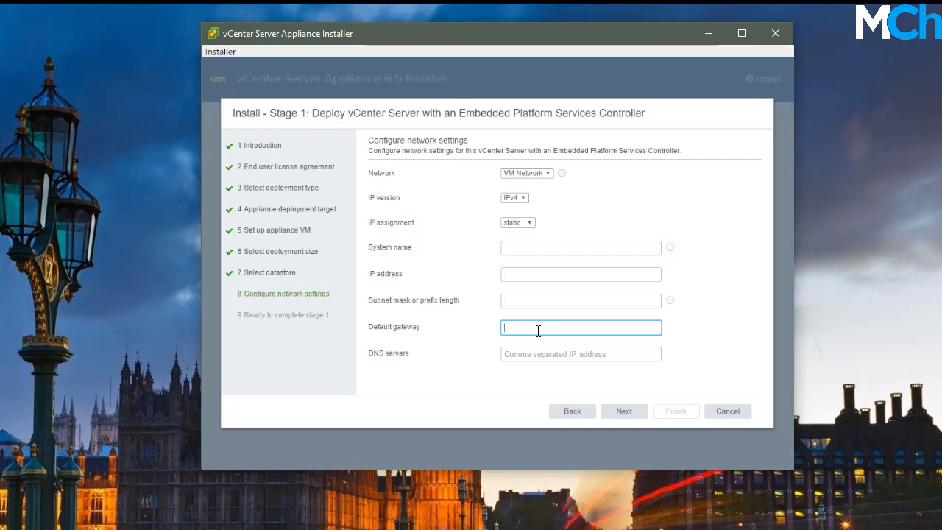
left_click(531, 222)
left_click(523, 237)
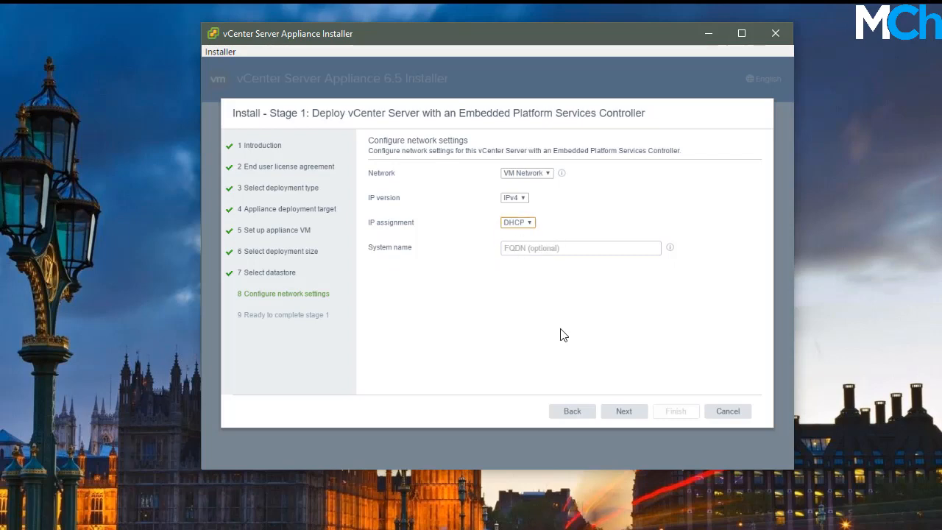
Finish from the stage 1 summary and wait until appliance deployment reaches 100%
left_click(624, 413)
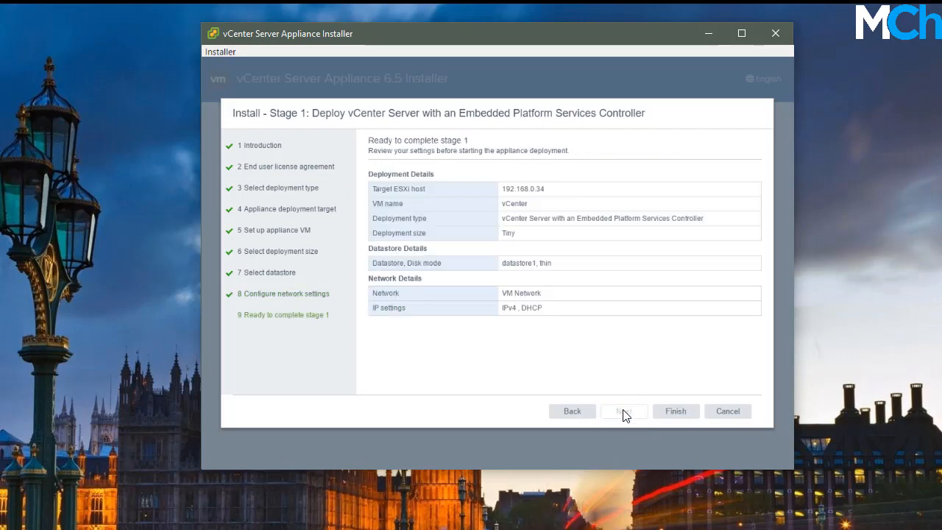
left_click(676, 425)
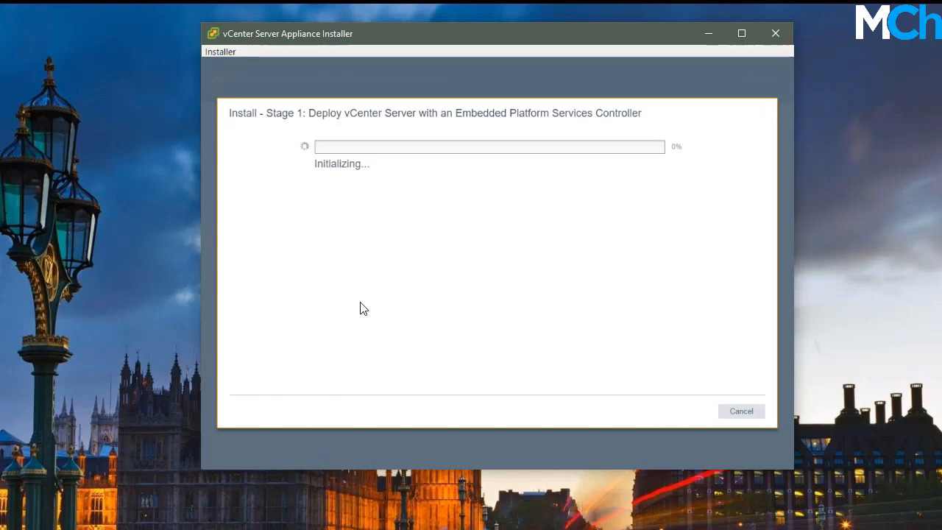
left_click_drag(381, 36, 376, 33)
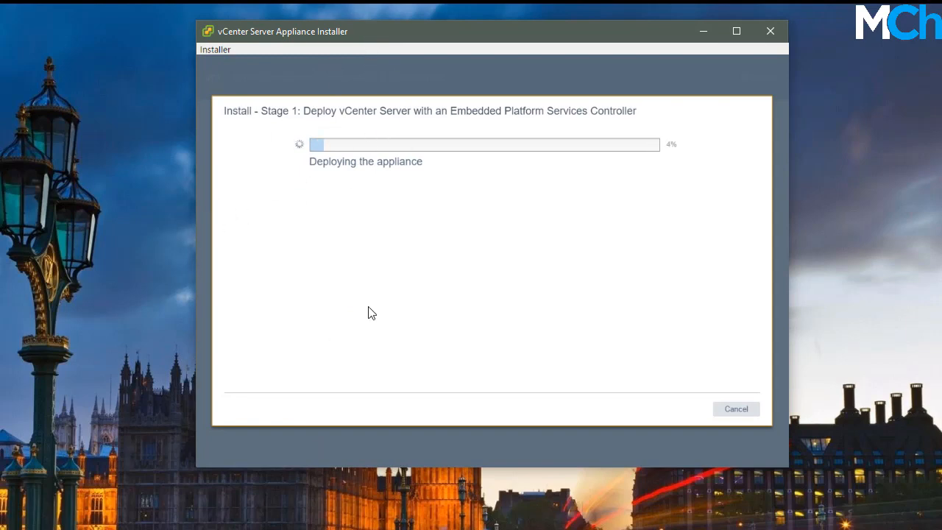
left_click_drag(369, 34, 365, 34)
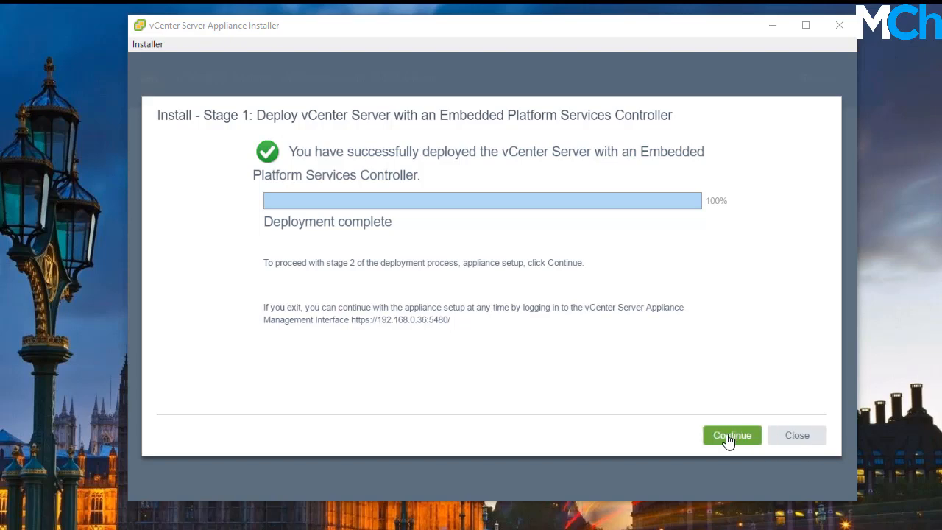
double_click(420, 320)
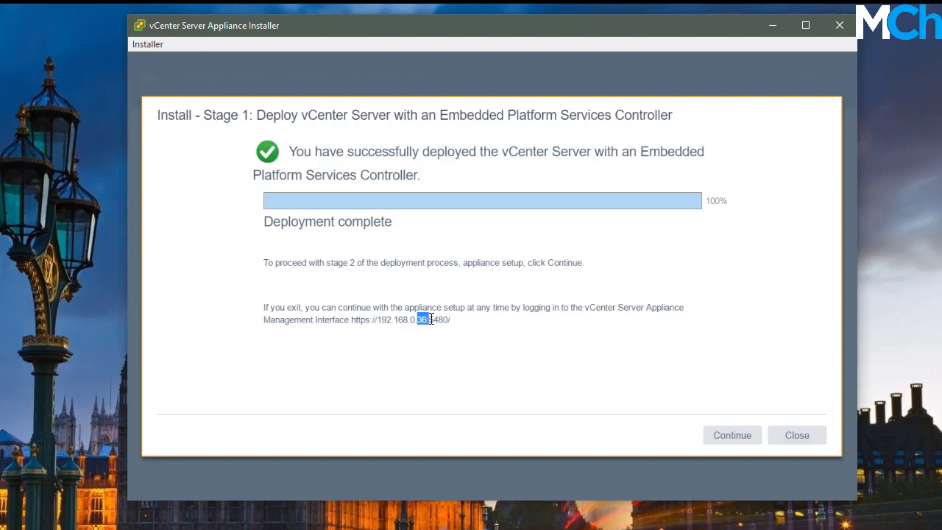
left_click(429, 390)
Continue from the completed stage 1 deployment past the Stage 2 introduction to appliance configuration
left_click(730, 437)
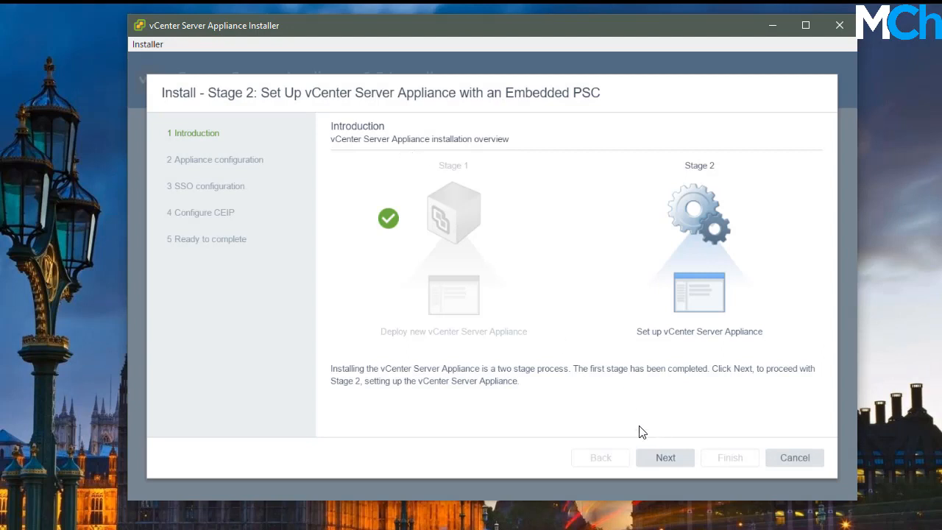
left_click(663, 459)
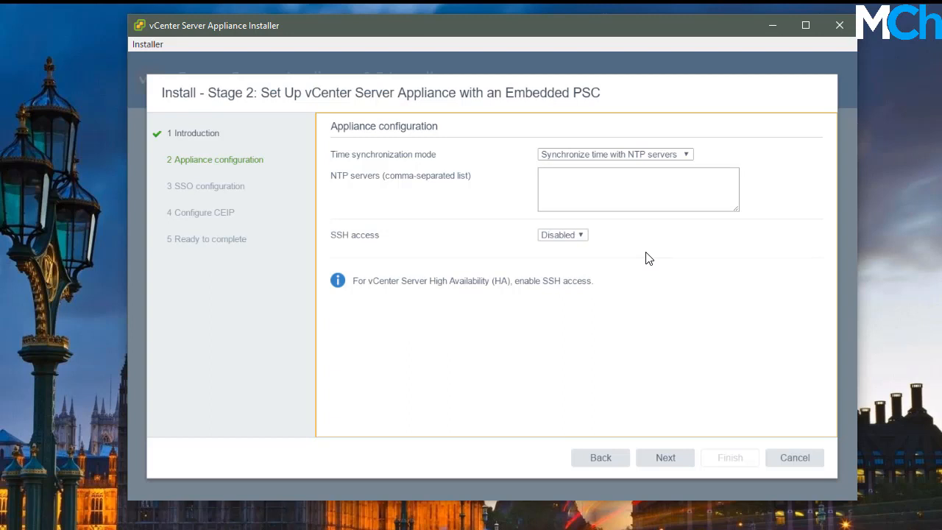
Set time synchronization mode to 'Synchronize time with the ESXi host', leaving SSH disabled
left_click(607, 188)
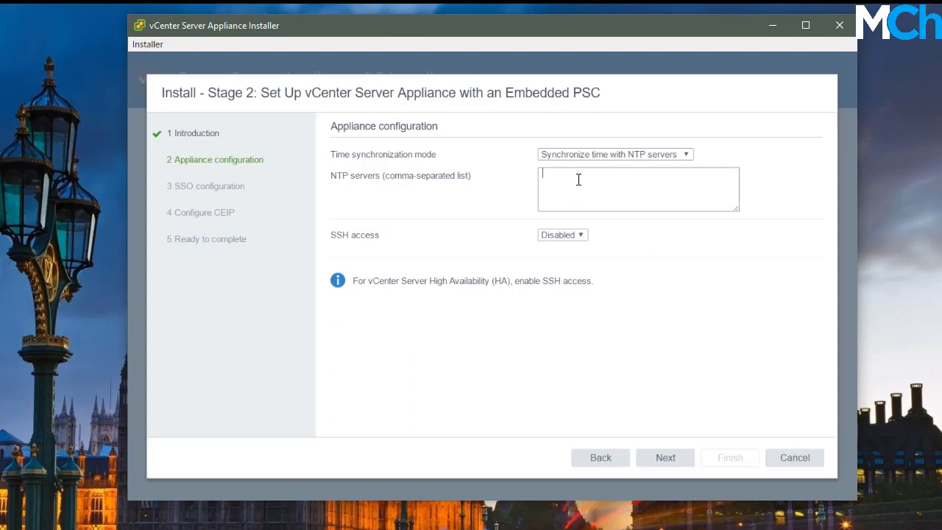
left_click(600, 155)
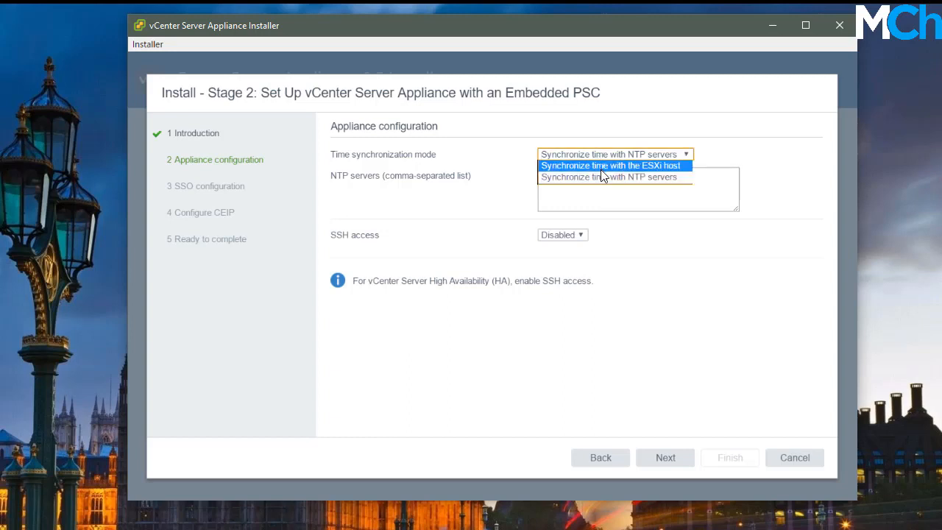
left_click(608, 166)
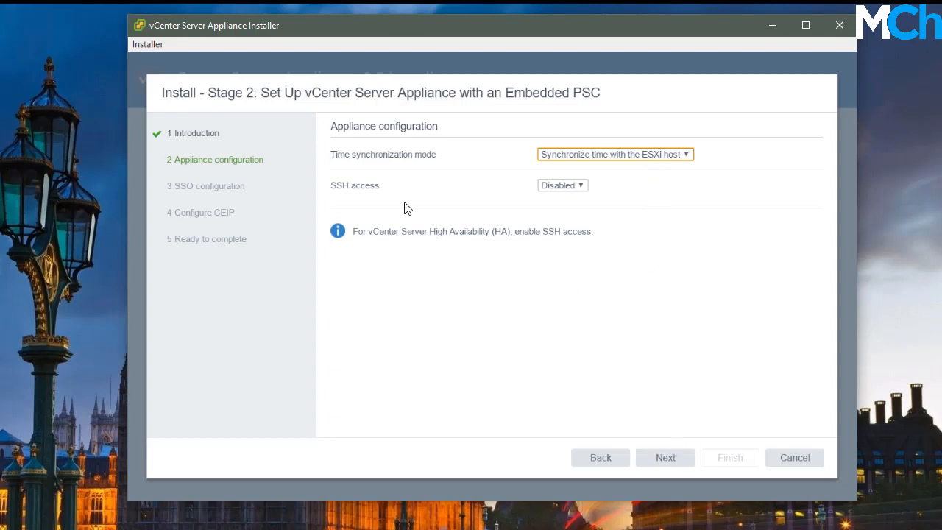
left_click(666, 460)
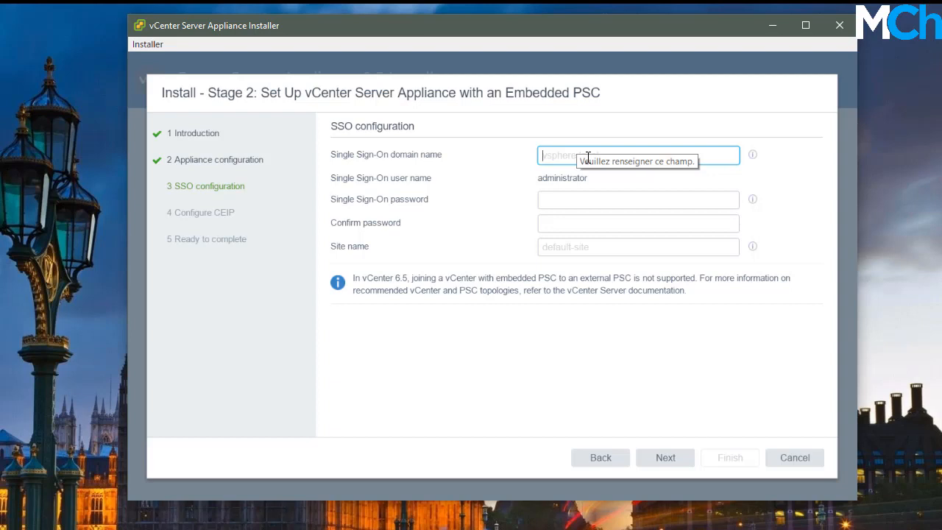
Enter the SSO domain name, type and confirm the administrator password, and name the site labVCSA
type("mc")
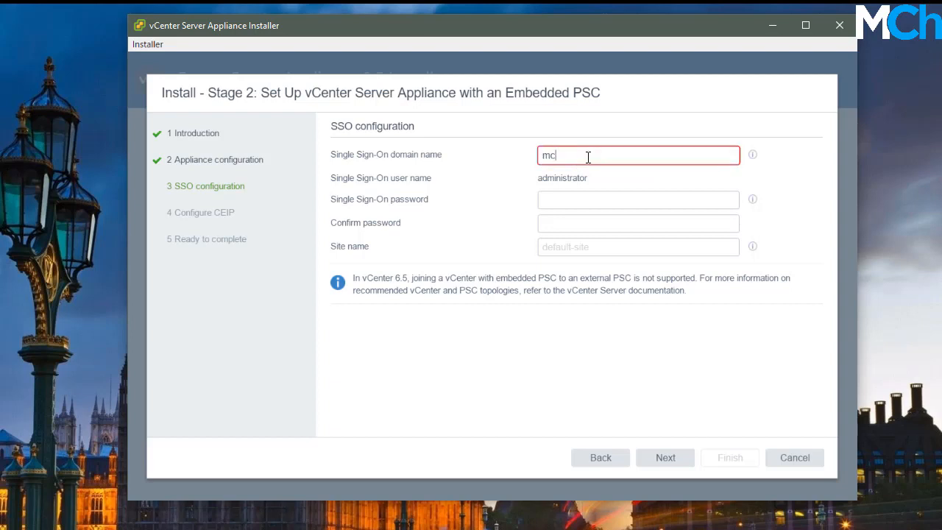
type("helgham.com")
key("Tab")
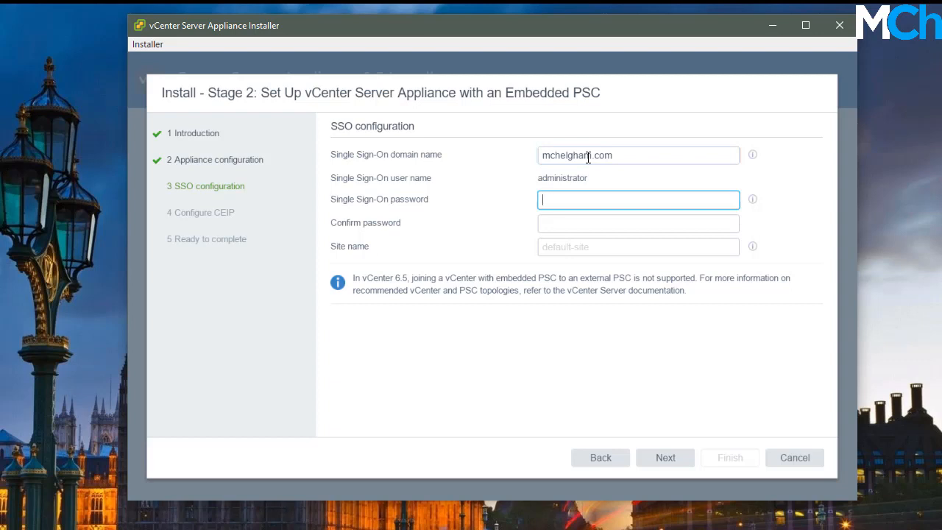
type("••••••••••")
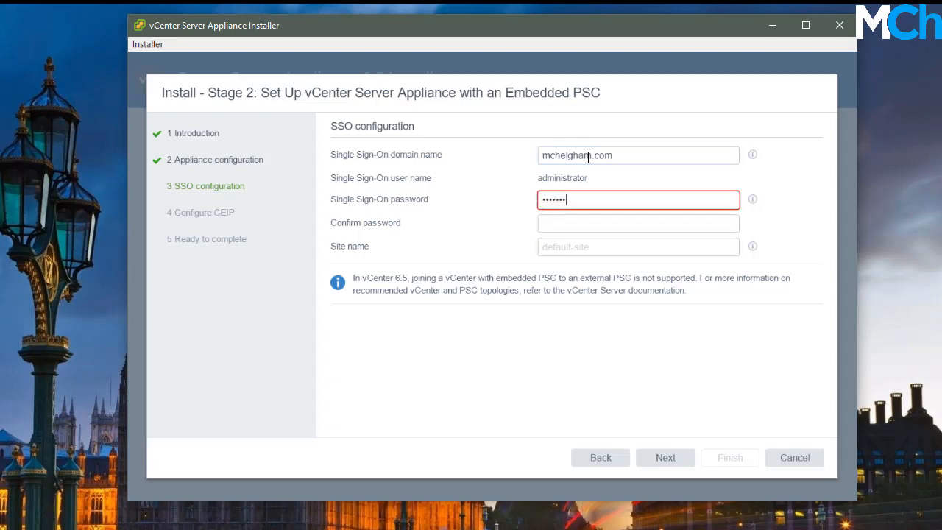
type("•")
key("Tab")
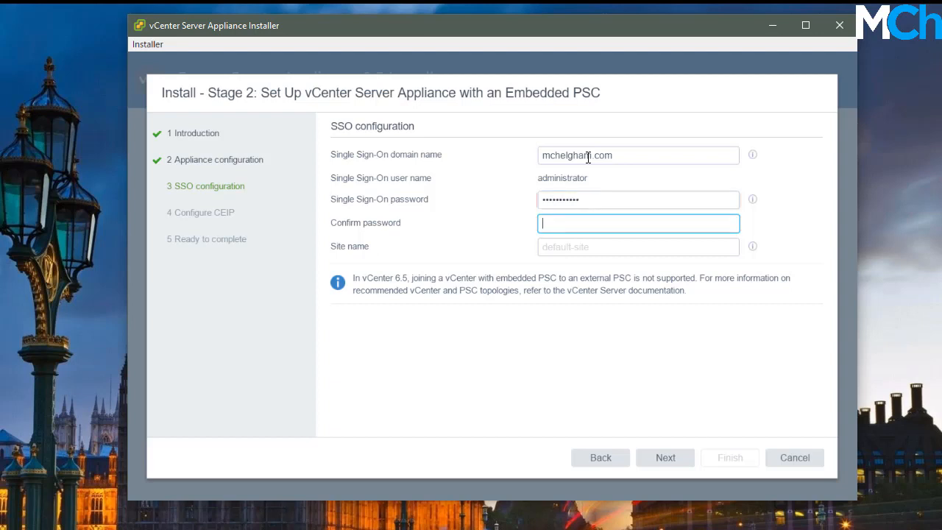
type("••••••••••")
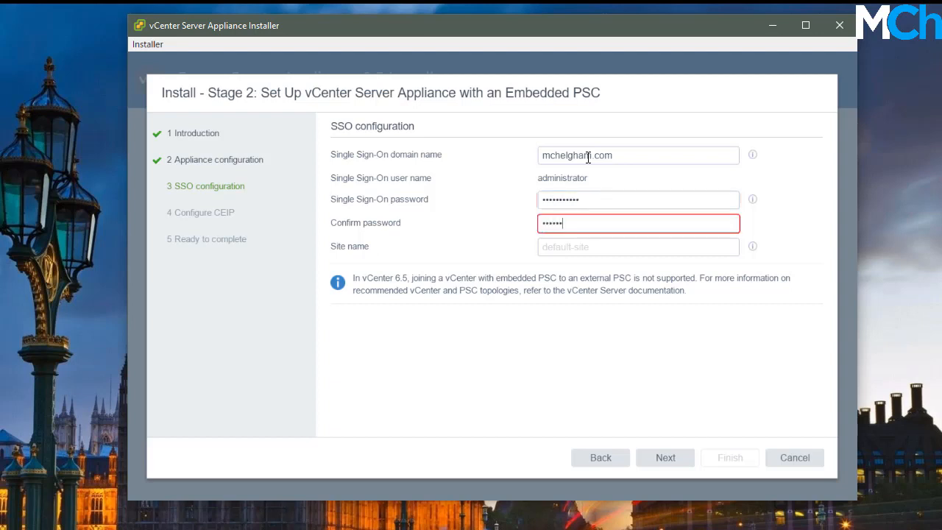
type("•")
key("Tab")
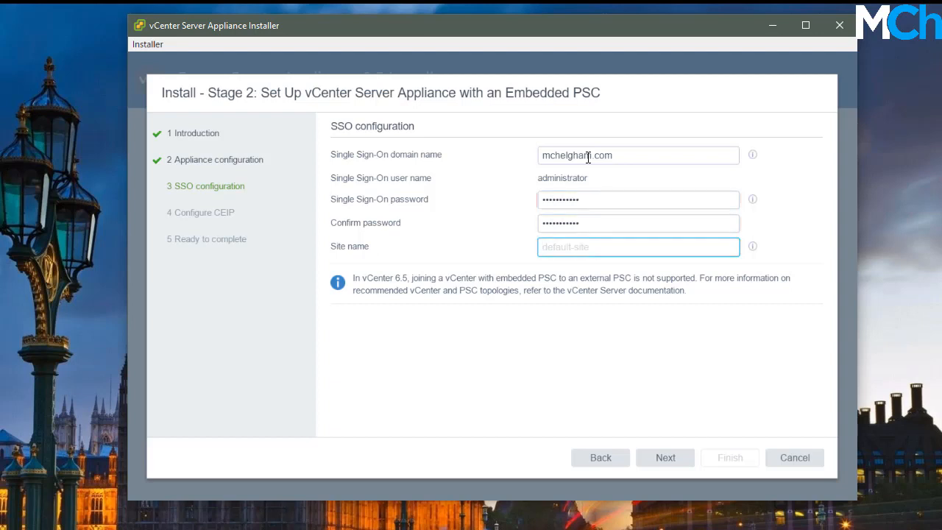
type("labVCSA")
Uncheck Join CEIP, review the summary, and finish the wizard, confirming the start warning
left_click(655, 460)
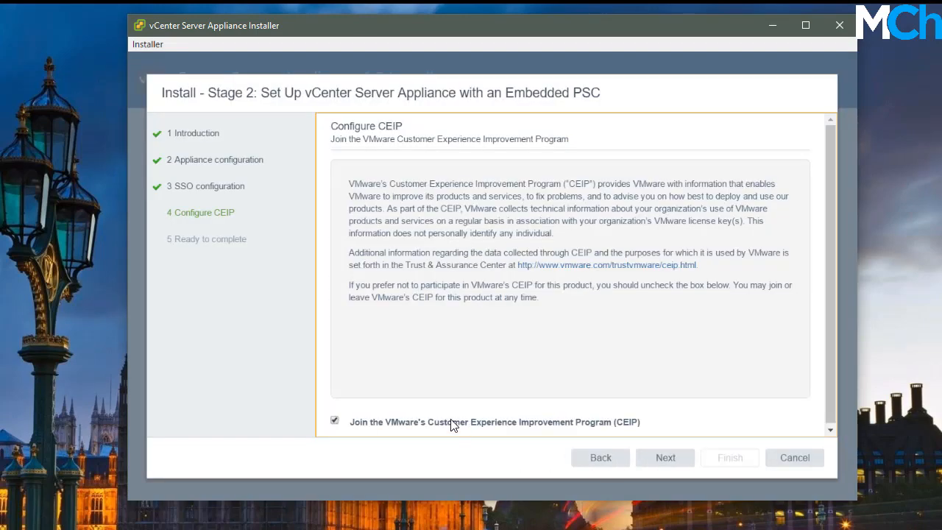
left_click(453, 423)
left_click(671, 465)
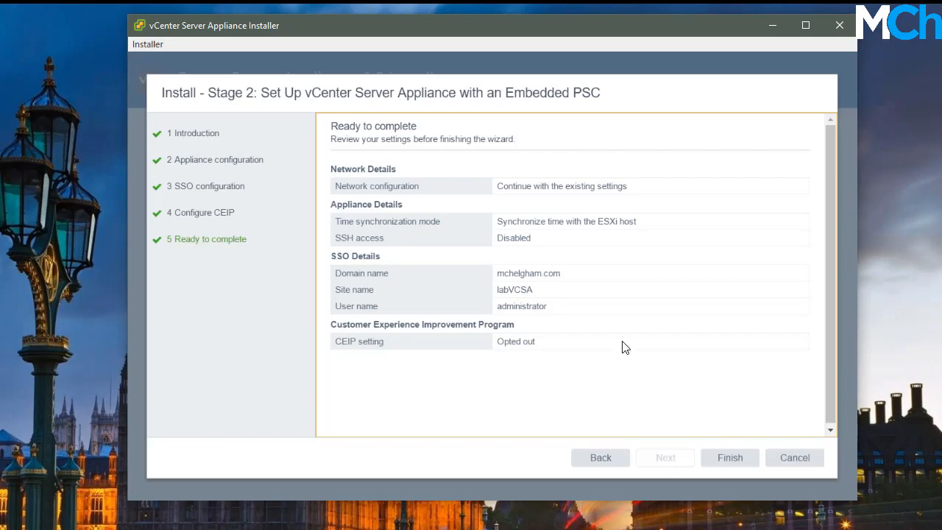
left_click(727, 462)
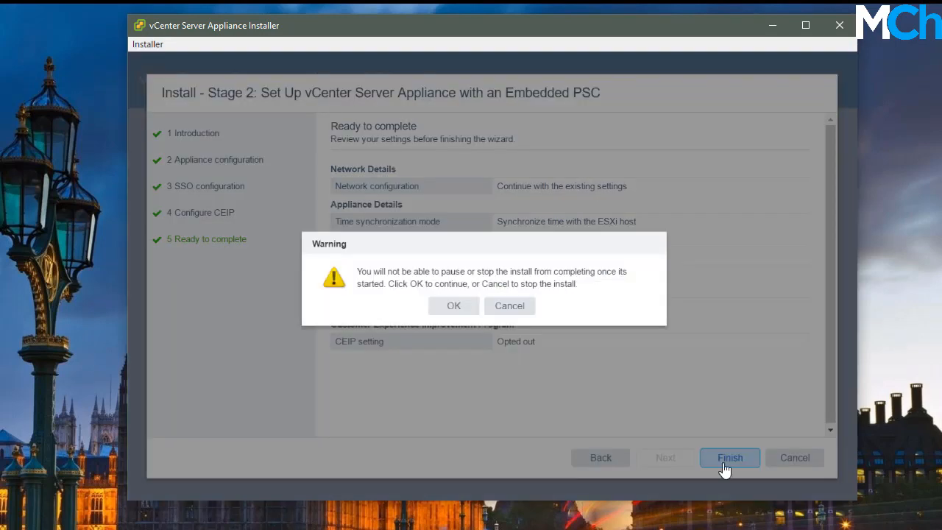
left_click(454, 308)
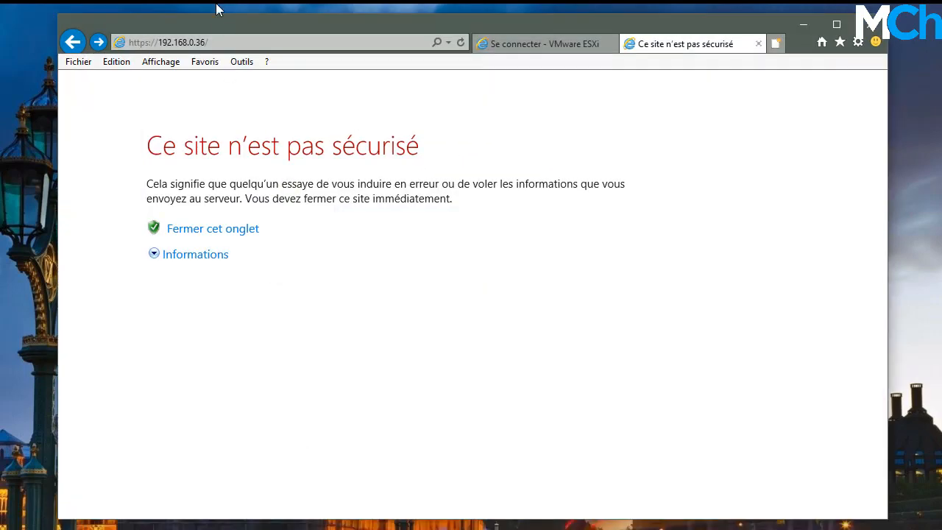
Bypass the certificate warning for 192.168.0.36 and open the 'vSphere Web Client (Flash)' link
left_click(228, 42)
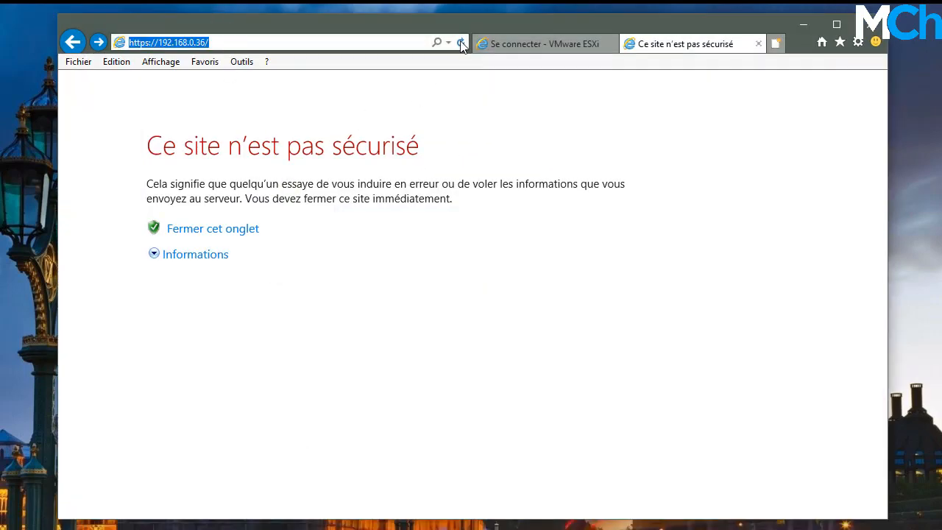
left_click(214, 255)
left_click(270, 396)
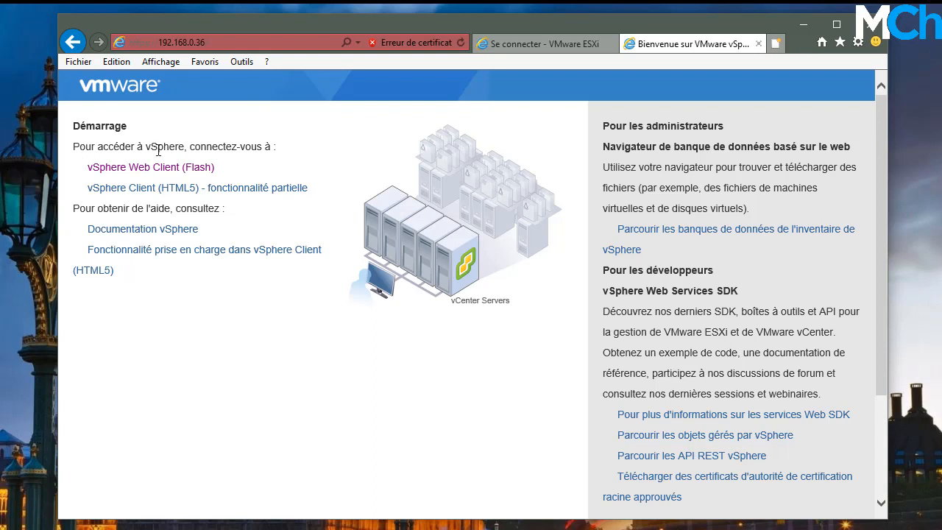
left_click(200, 169)
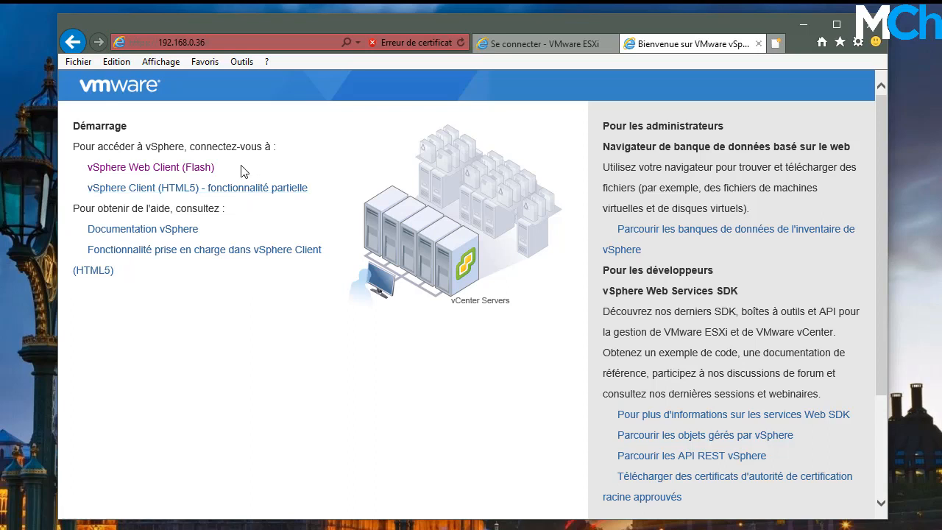
Bypass the certificate warning to reach the vSphere Web Client login page
left_click(176, 168)
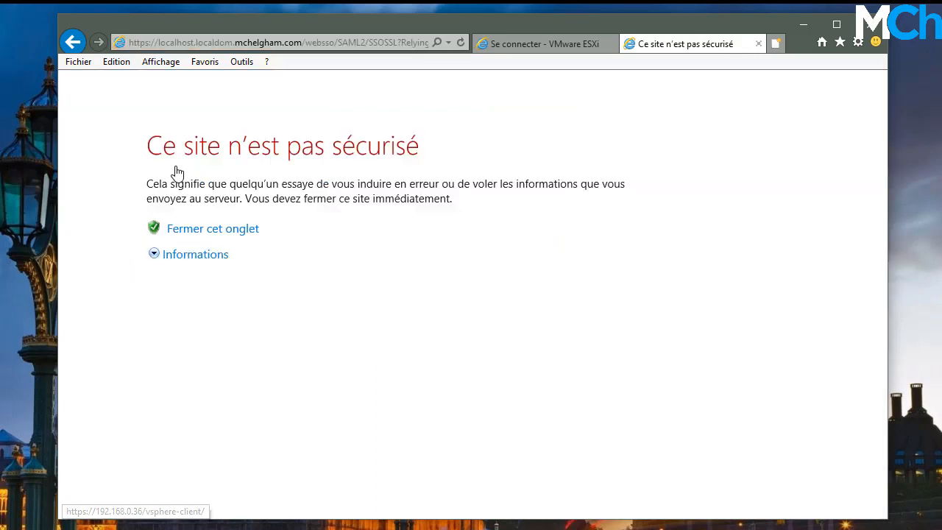
left_click(211, 258)
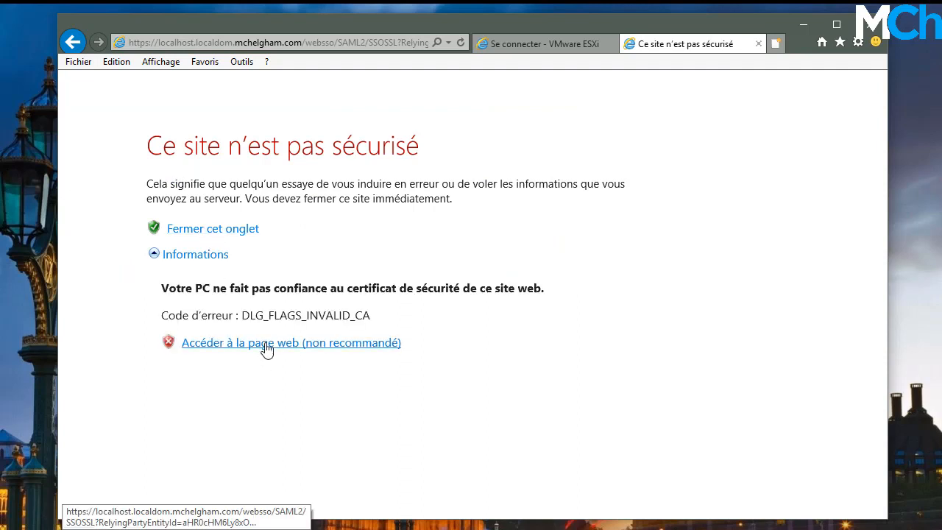
left_click(267, 345)
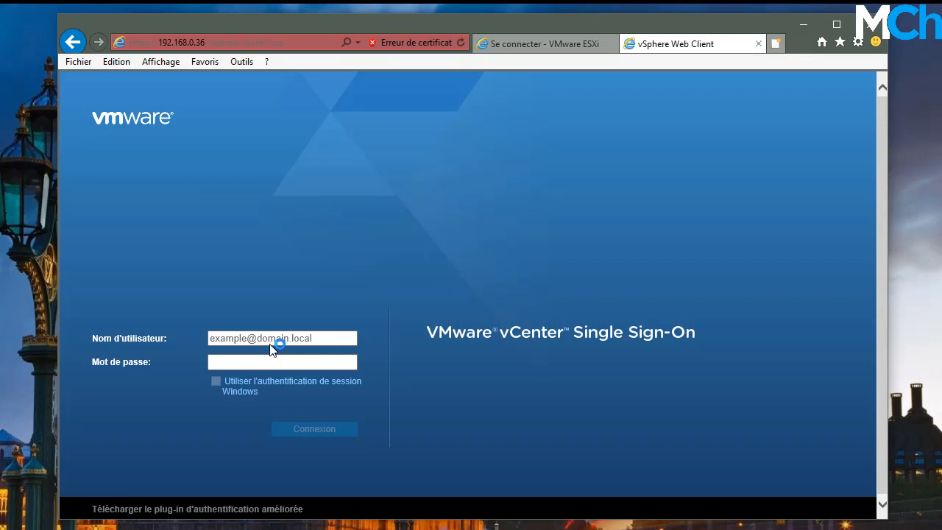
Sign in to vCenter Single Sign-On with the SSO administrator username and password
left_click(288, 341)
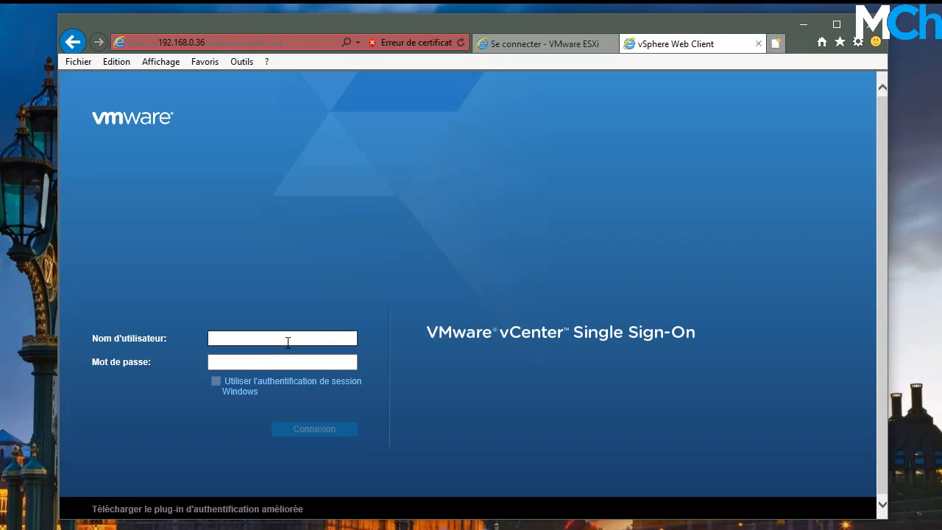
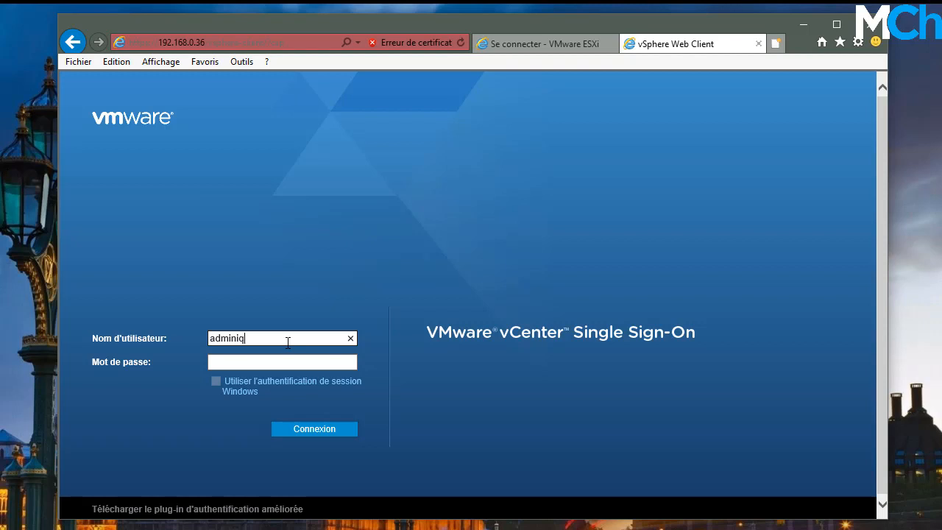
key("Tab")
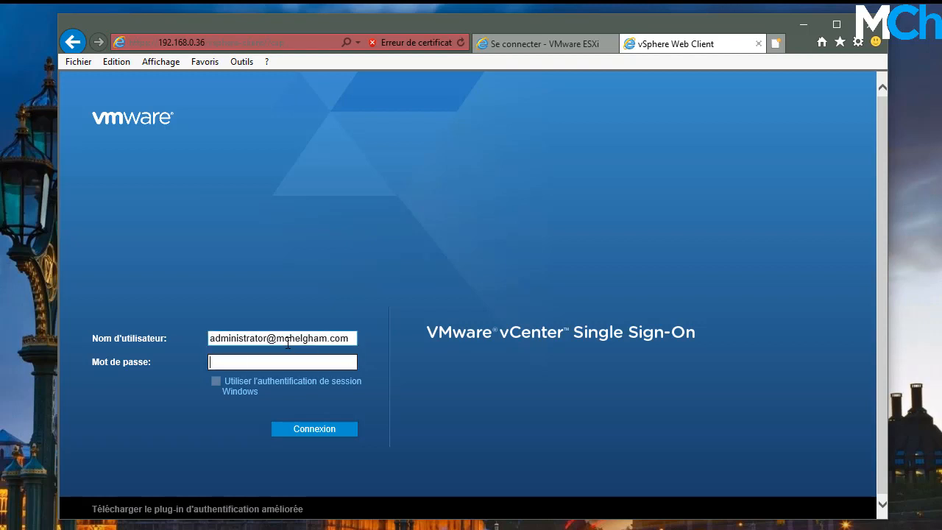
type("●●●●●●●●●●")
left_click(332, 433)
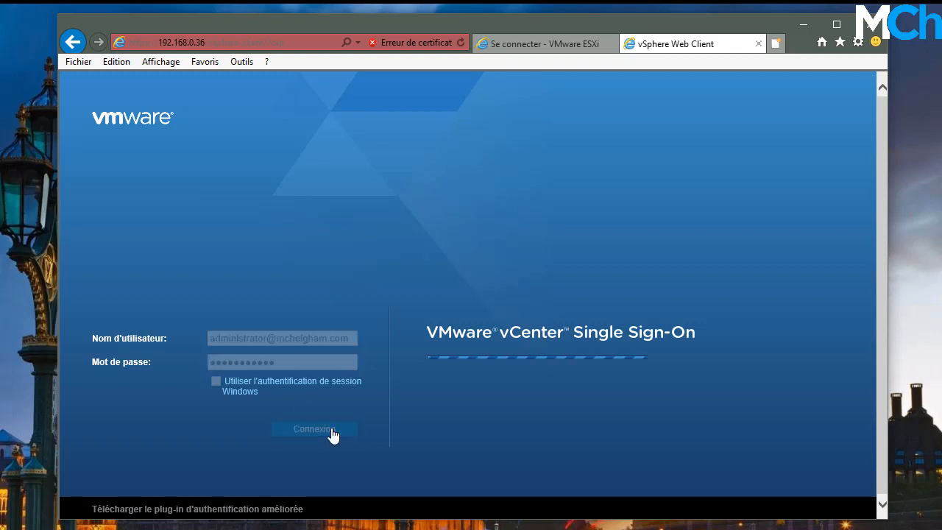